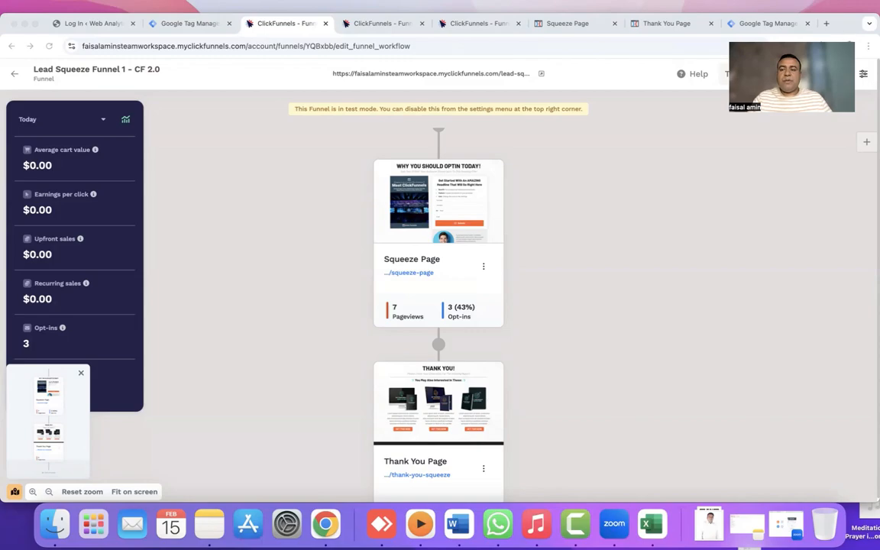
Start a new account named 'click funnel account' with United States as its country.
{"action": "left_click", "coordinate": [776, 23]}
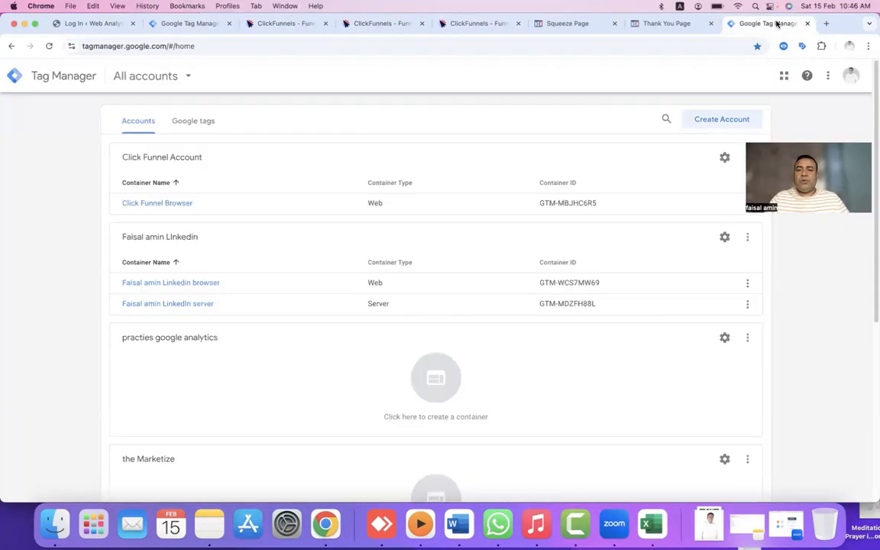
{"action": "left_click", "coordinate": [729, 118]}
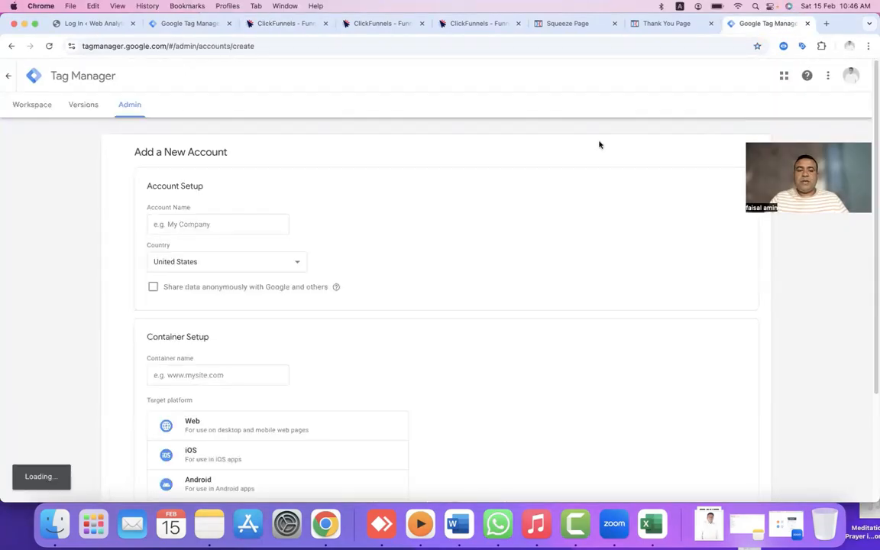
{"action": "left_click", "coordinate": [257, 220]}
{"action": "type", "text": "c"}
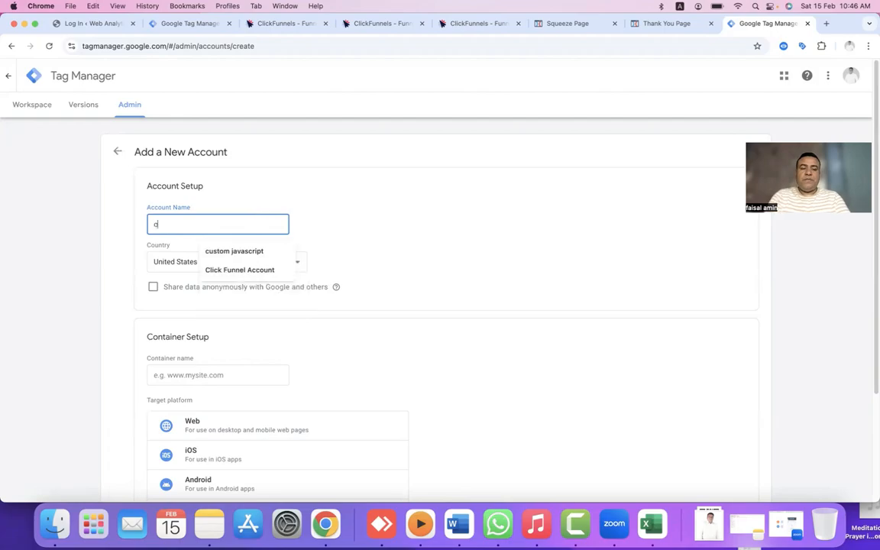
{"action": "type", "text": "lick funnel account"}
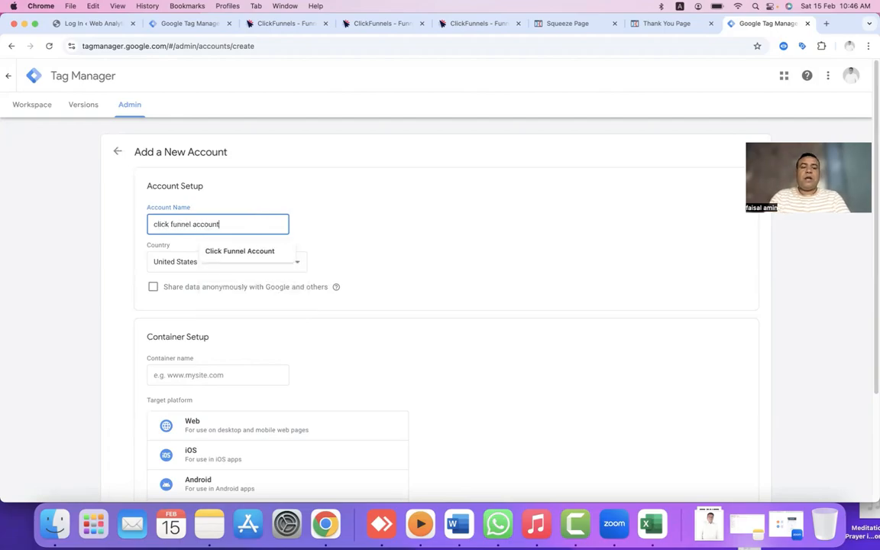
{"action": "left_click", "coordinate": [356, 236]}
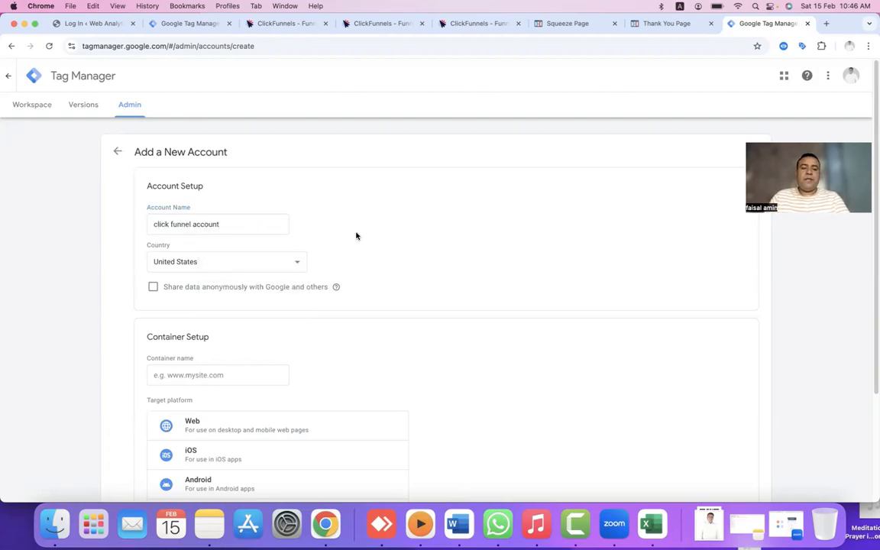
{"action": "left_click", "coordinate": [296, 264]}
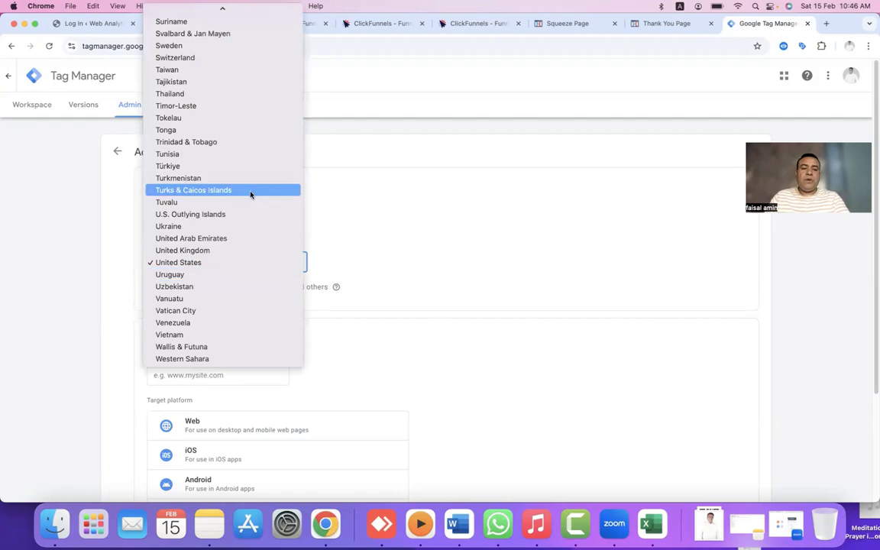
{"action": "left_click", "coordinate": [217, 261]}
Add a Web container named 'click funnel browser' and create the account.
{"action": "scroll", "coordinate": [217, 230], "scroll_direction": "down", "scroll_amount": 3}
{"action": "left_click", "coordinate": [206, 234]}
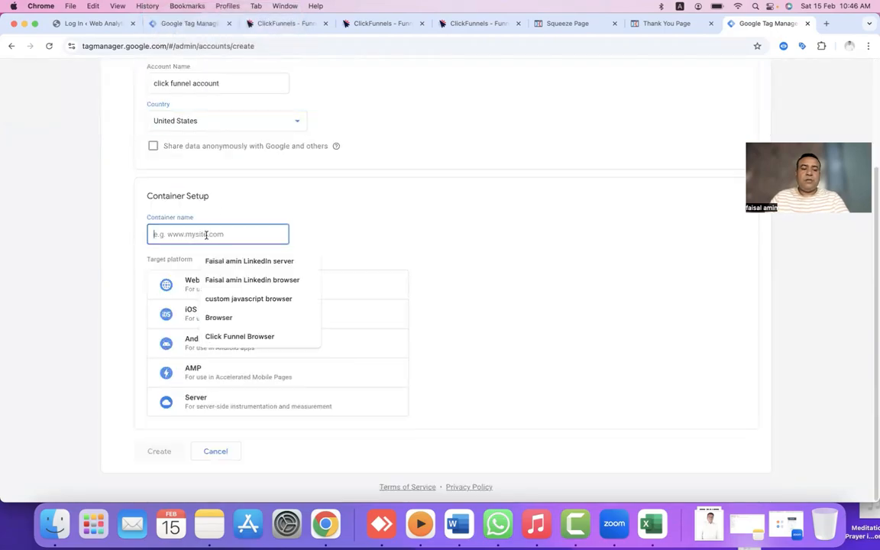
{"action": "type", "text": "cli"}
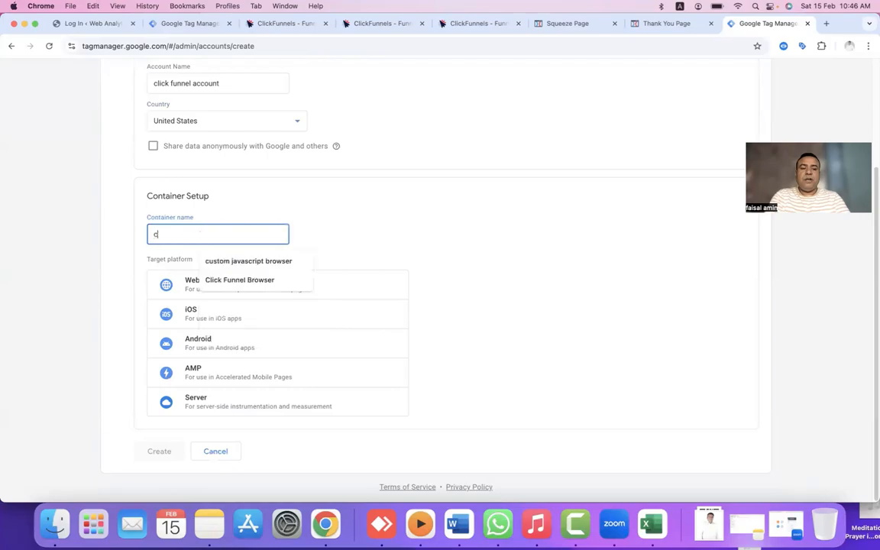
{"action": "left_click", "coordinate": [224, 262]}
{"action": "left_click", "coordinate": [214, 289]}
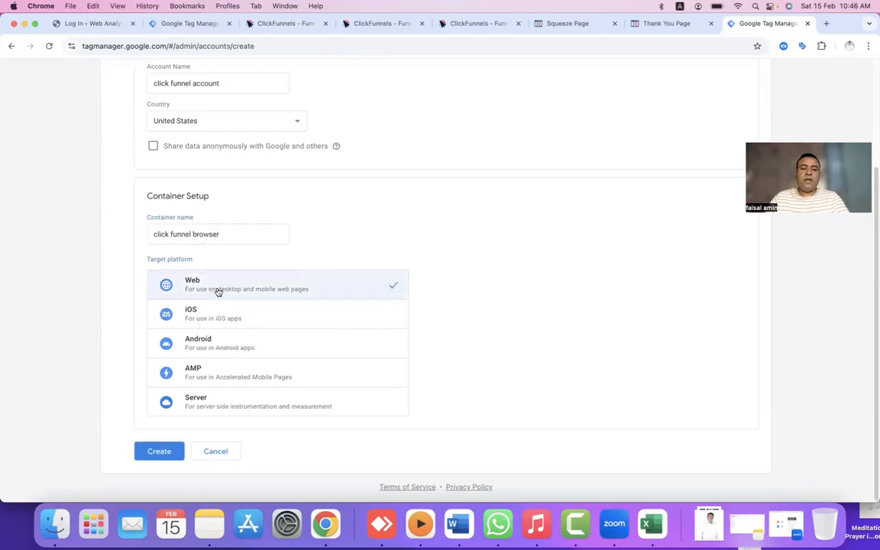
{"action": "left_click", "coordinate": [165, 452]}
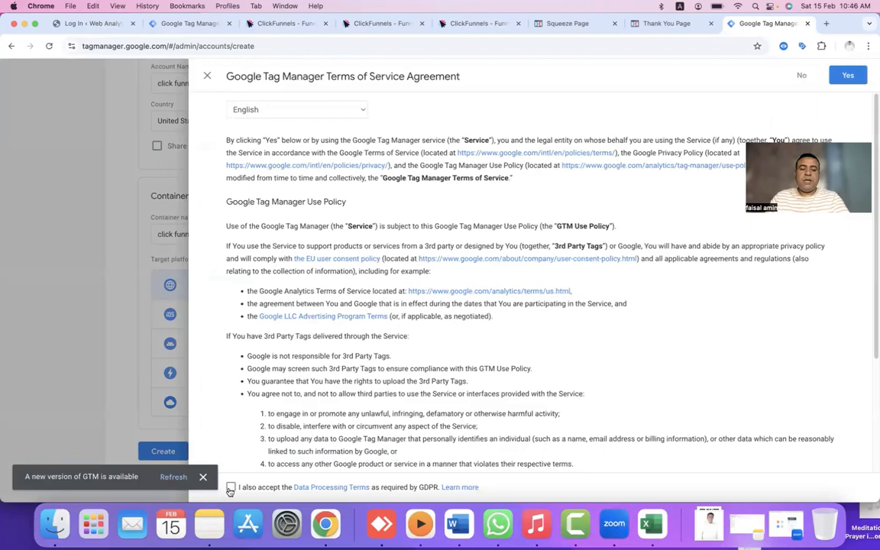
Accept the GDPR and Terms of Service, then copy the container's head installation snippet.
{"action": "left_click", "coordinate": [230, 489]}
{"action": "left_click", "coordinate": [837, 76]}
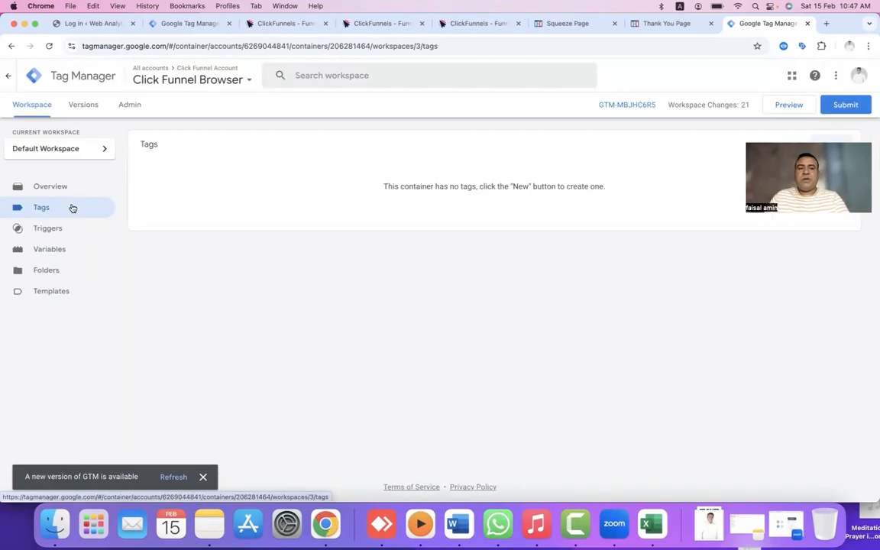
{"action": "left_click", "coordinate": [612, 107]}
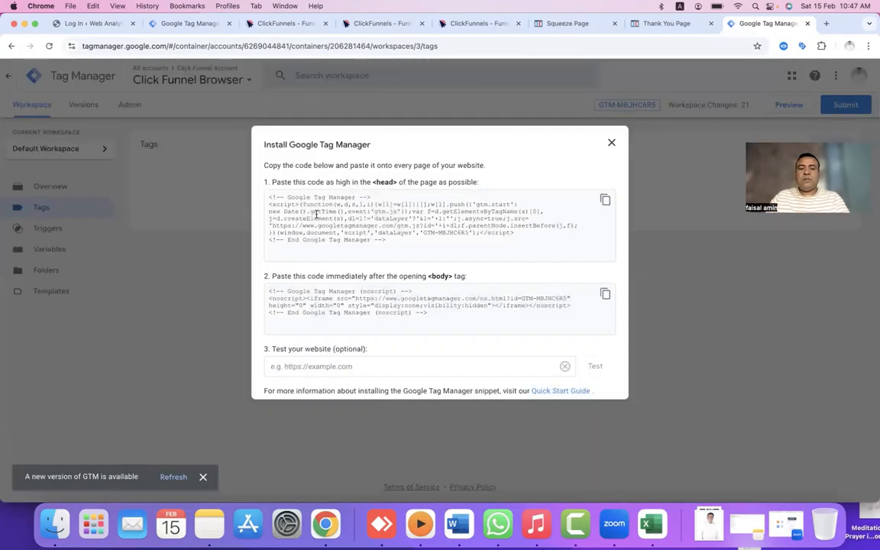
{"action": "left_click", "coordinate": [605, 201]}
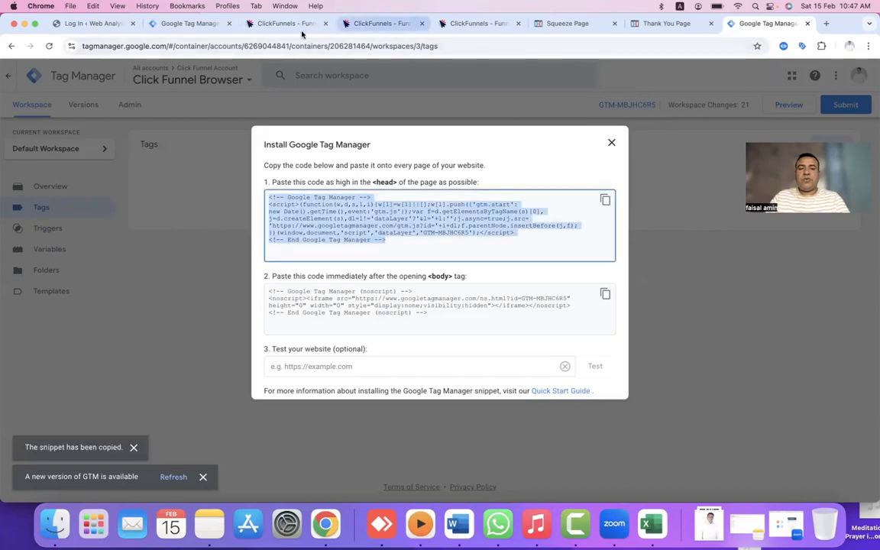
{"action": "left_click", "coordinate": [260, 25]}
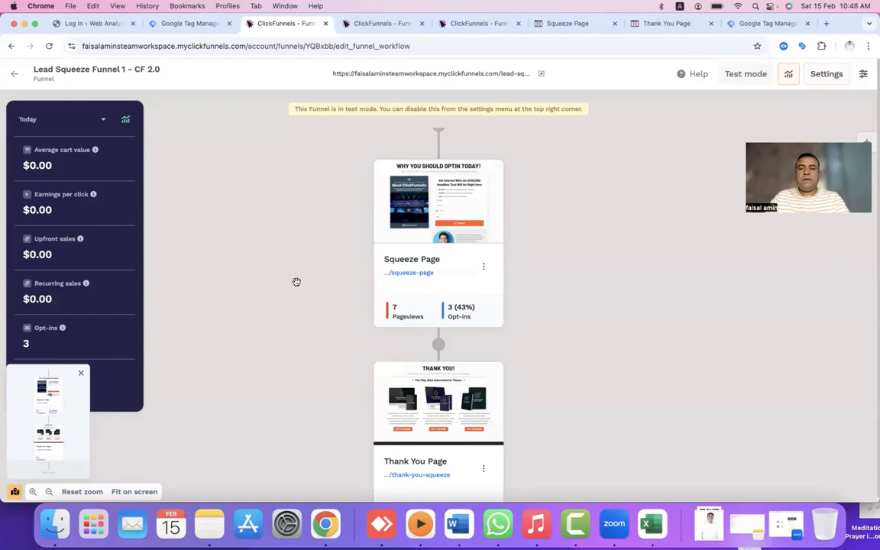
Open the Squeeze Page in the editor and bring up its page settings menu.
{"action": "mouse_move", "coordinate": [419, 240]}
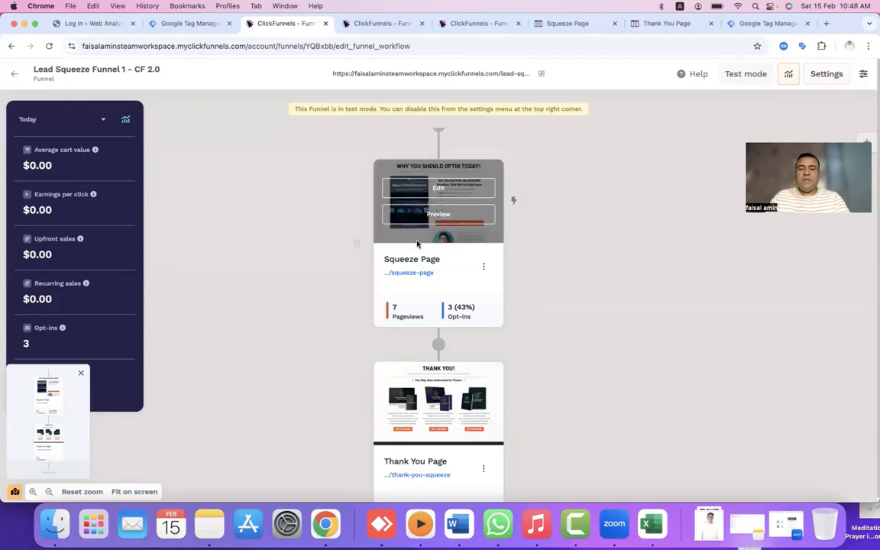
{"action": "left_click", "coordinate": [431, 192]}
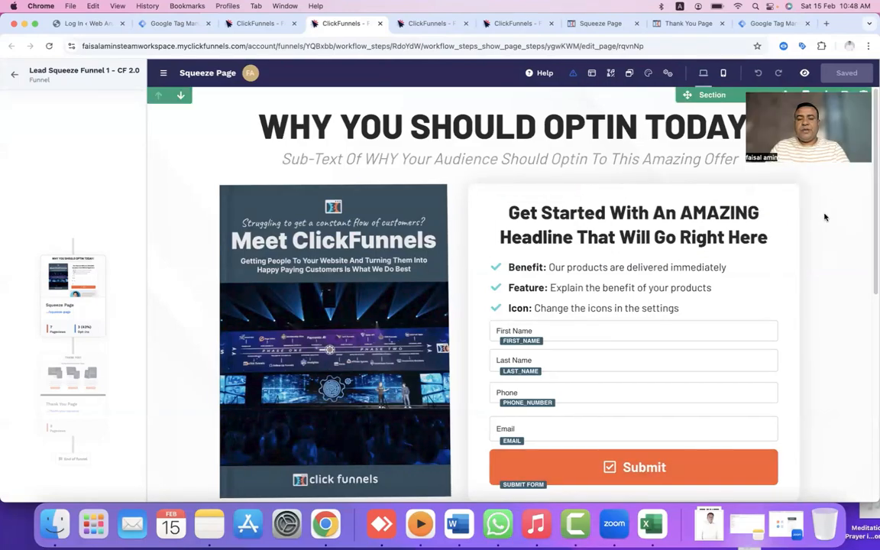
{"action": "scroll", "coordinate": [592, 359], "scroll_direction": "down", "scroll_amount": 2}
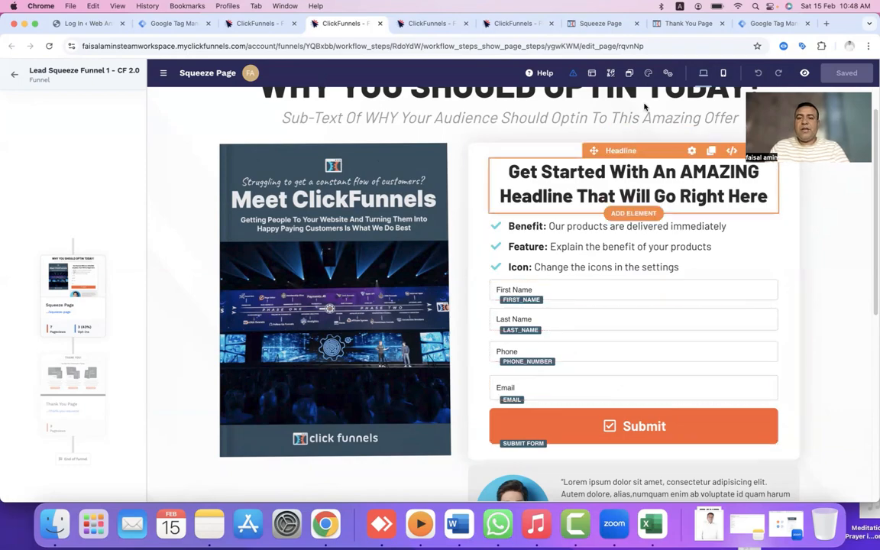
{"action": "left_click", "coordinate": [667, 74]}
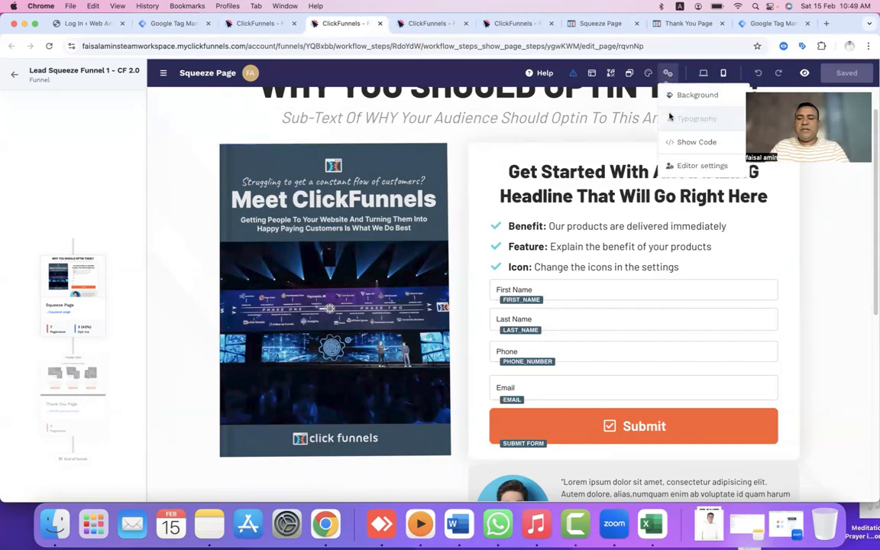
Paste the GTM snippet into the Squeeze Page's Header Code and save the page.
{"action": "left_click", "coordinate": [675, 143]}
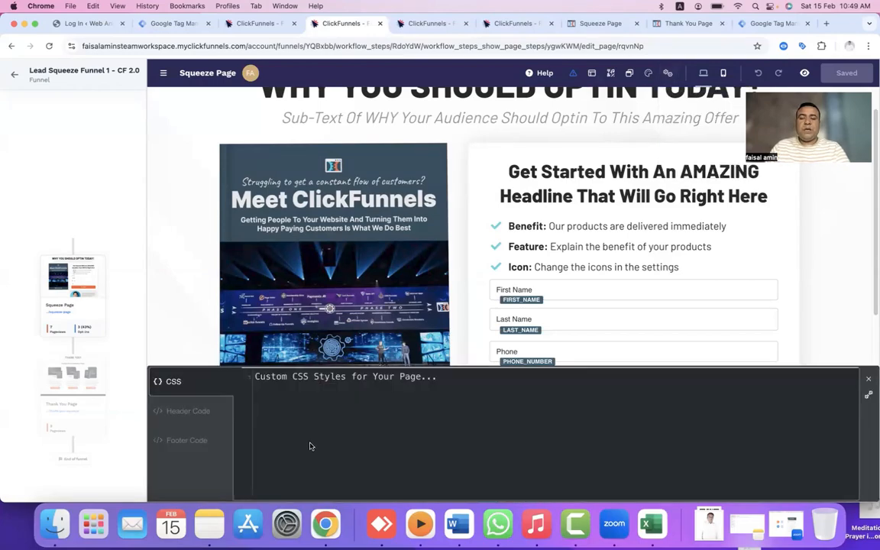
{"action": "left_click", "coordinate": [176, 413]}
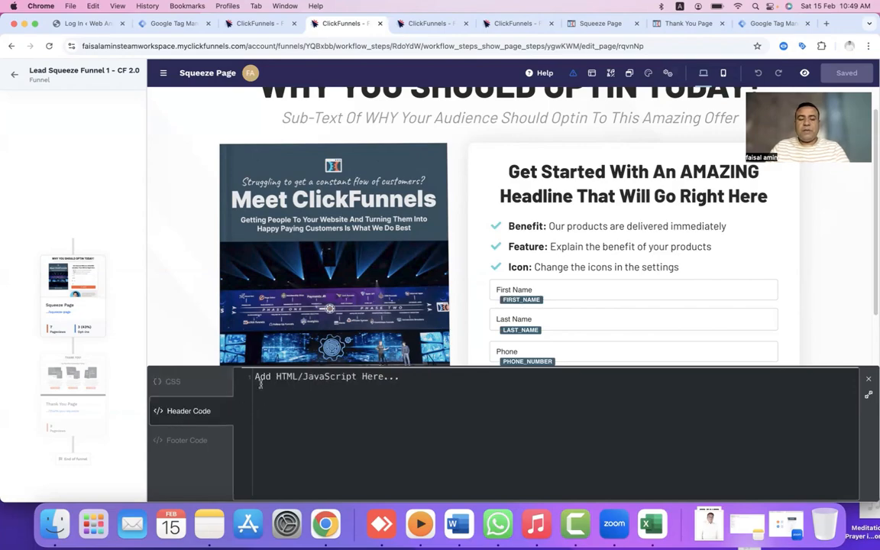
{"action": "key", "text": "super+v"}
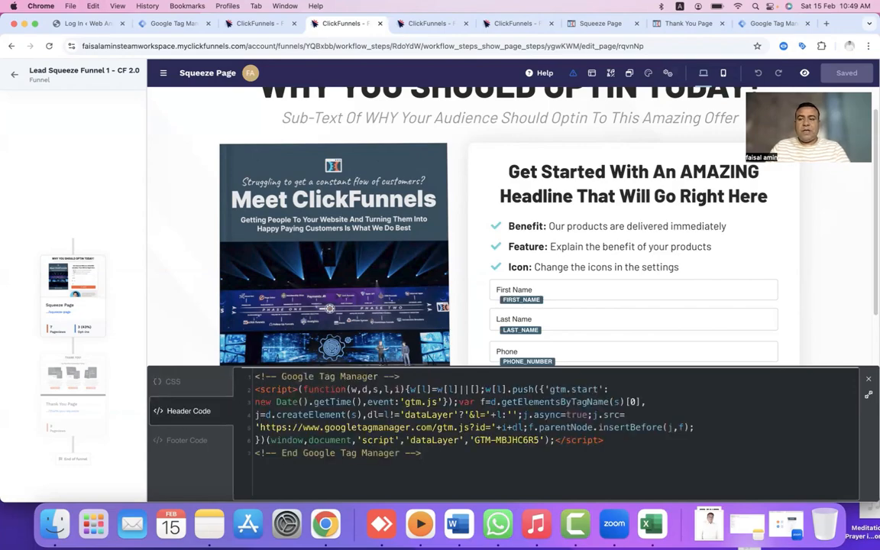
{"action": "left_click", "coordinate": [848, 73]}
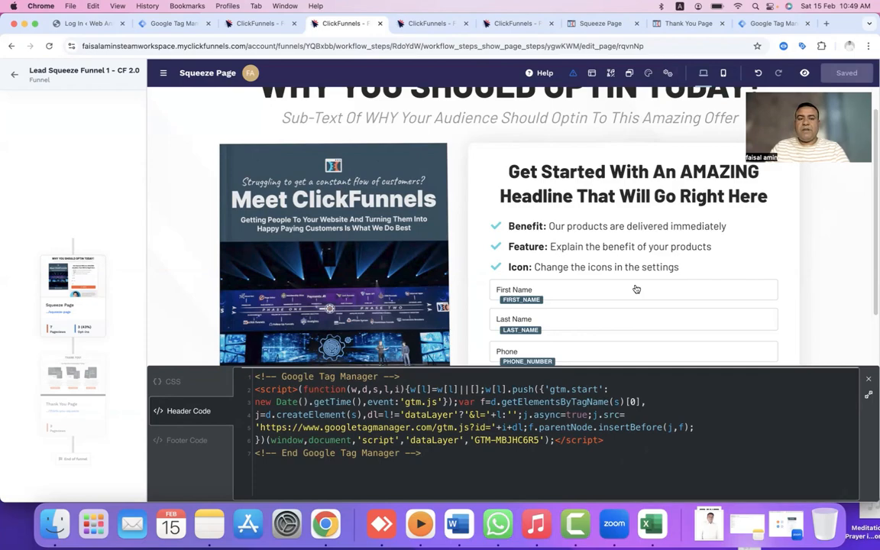
{"action": "left_click", "coordinate": [258, 23]}
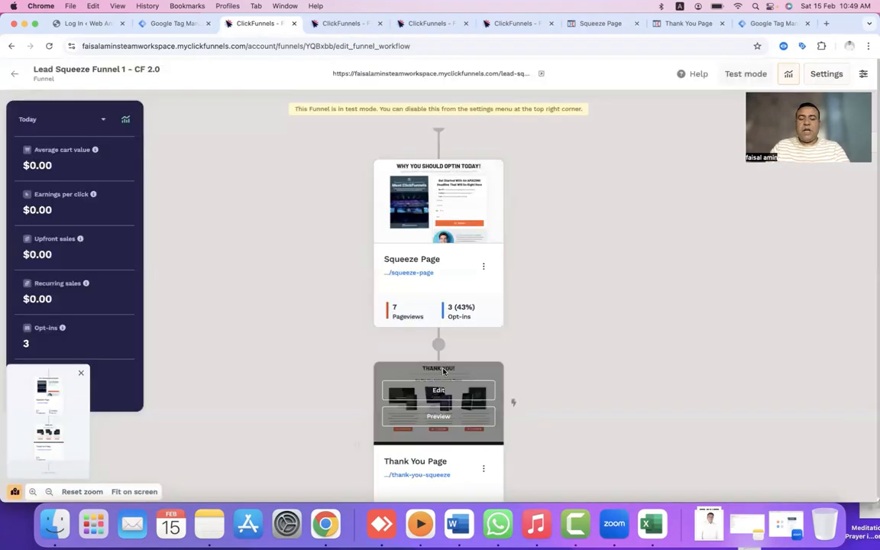
Open the Thank You Page in the editor and bring up its page settings menu.
{"action": "scroll", "coordinate": [369, 368], "scroll_direction": "down", "scroll_amount": 2}
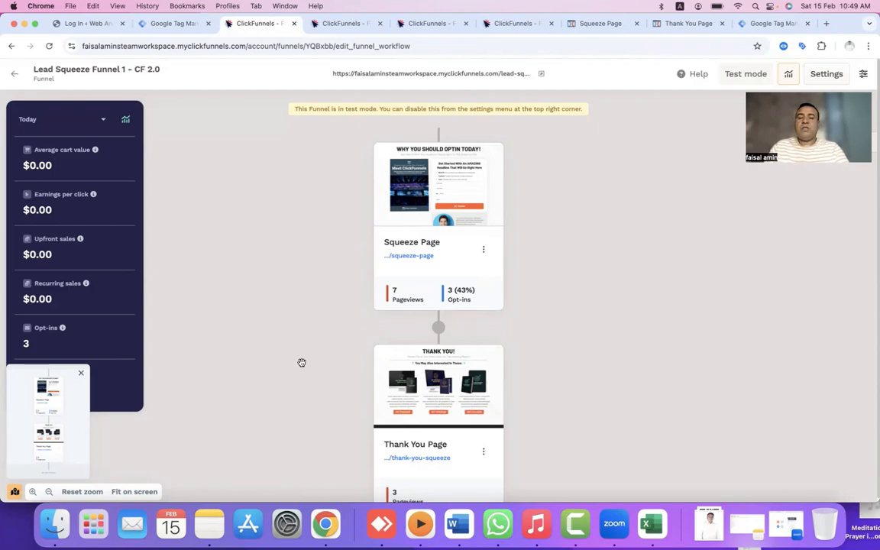
{"action": "mouse_move", "coordinate": [443, 401]}
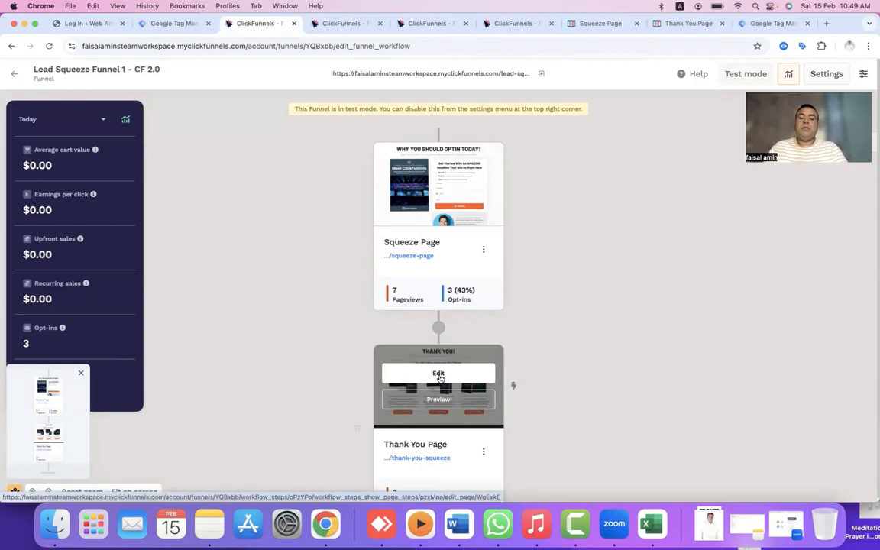
{"action": "left_click", "coordinate": [439, 376]}
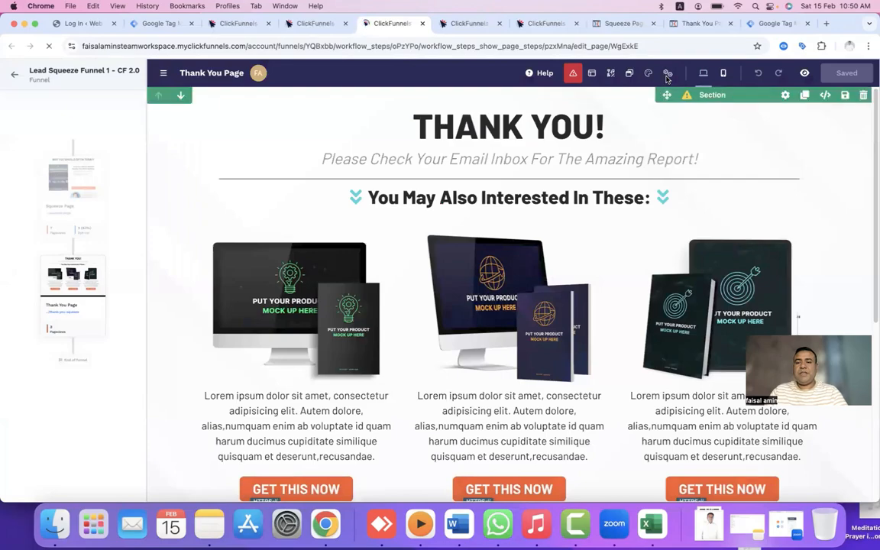
{"action": "left_click", "coordinate": [667, 74]}
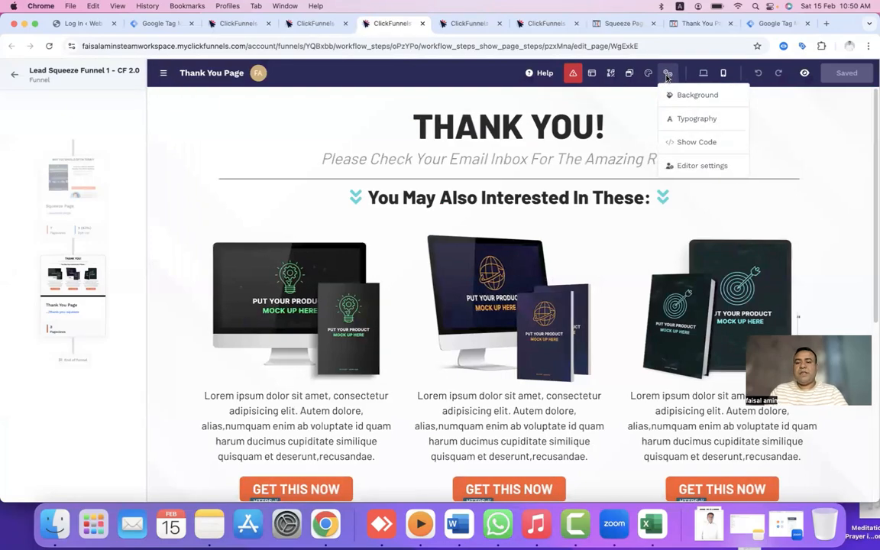
Replace the Thank You Page's existing Header Code with the GTM snippet and save.
{"action": "left_click", "coordinate": [682, 143]}
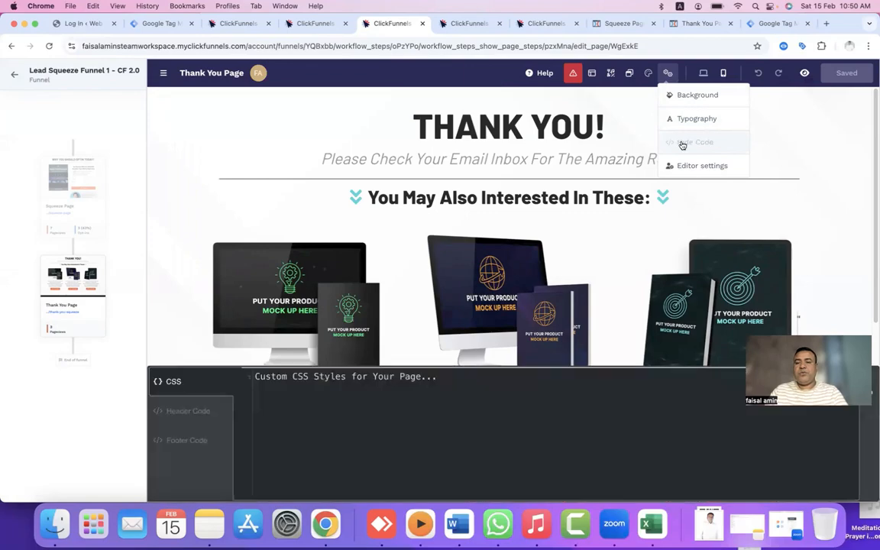
{"action": "left_click", "coordinate": [176, 419]}
{"action": "key", "text": "ctrl+a"}
{"action": "key", "text": "Delete"}
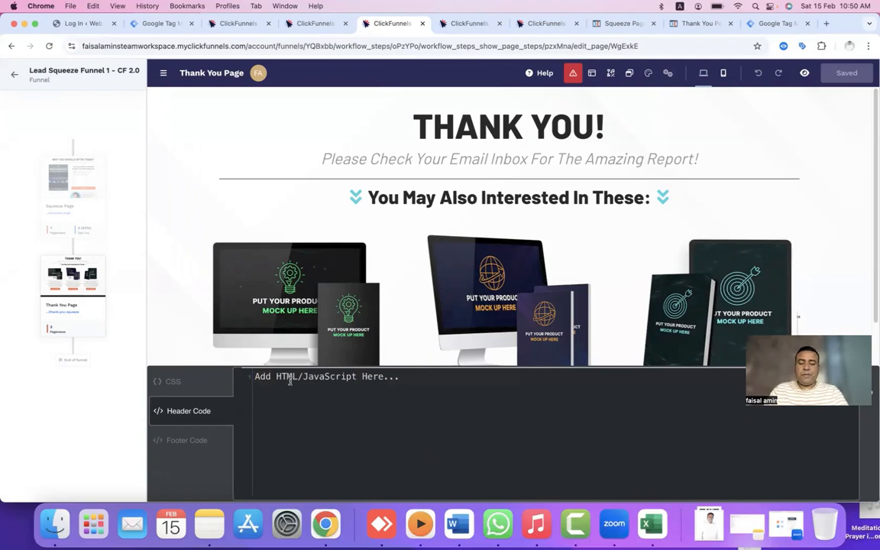
{"action": "key", "text": "super+v"}
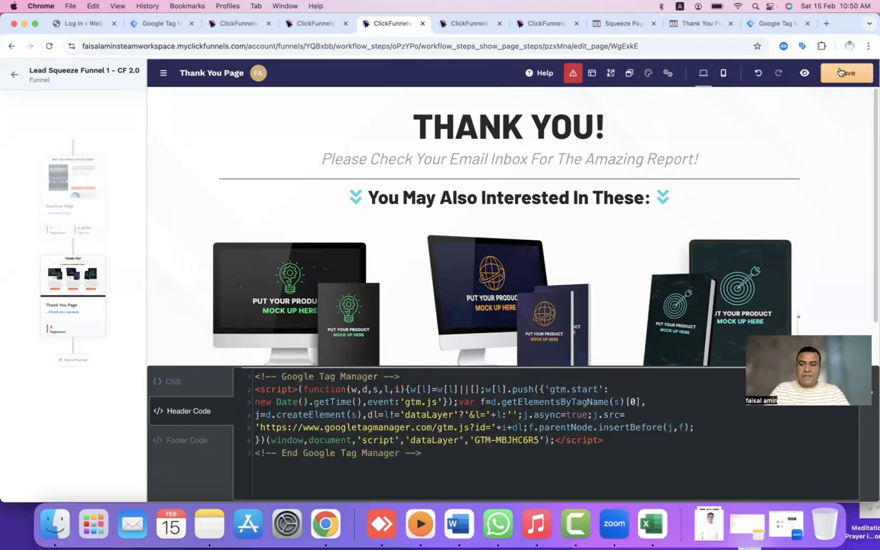
{"action": "left_click", "coordinate": [844, 72]}
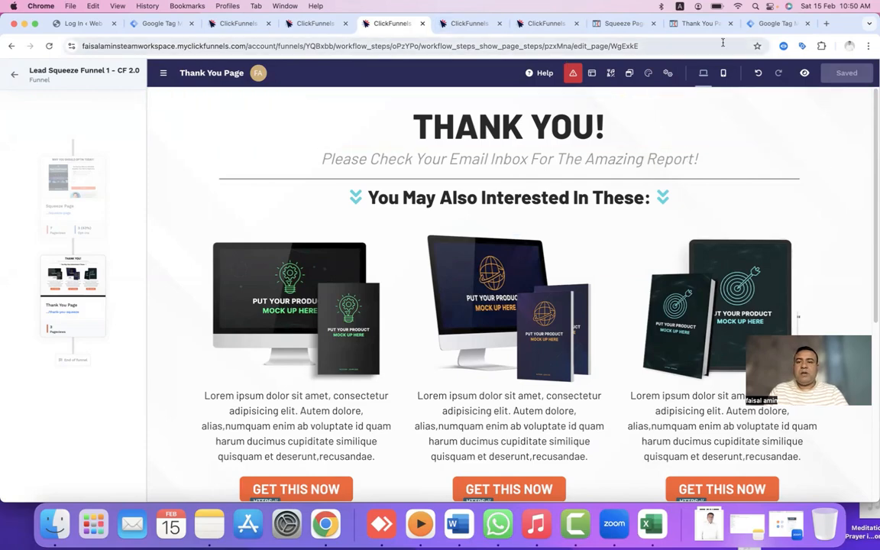
Close the install code dialog and start Preview, connecting Tag Assistant to the Squeeze Page.
{"action": "left_click", "coordinate": [768, 23]}
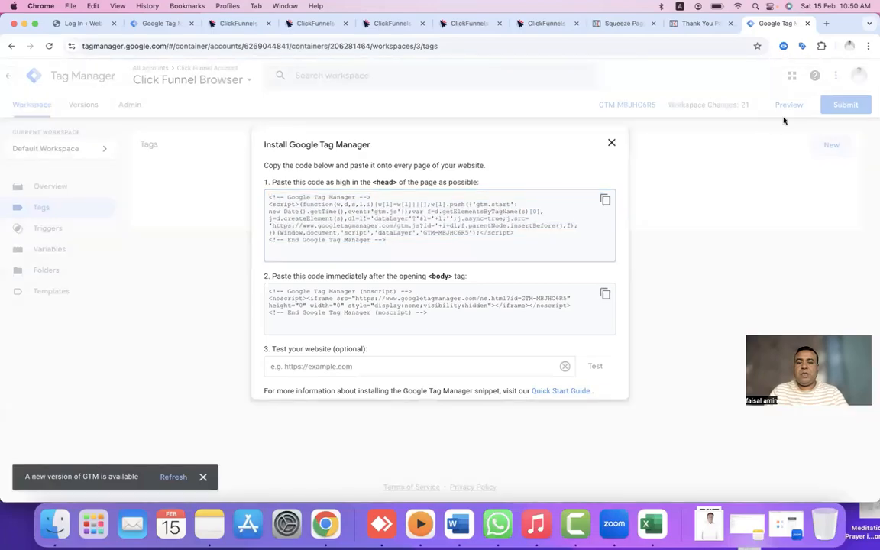
{"action": "left_click", "coordinate": [784, 120]}
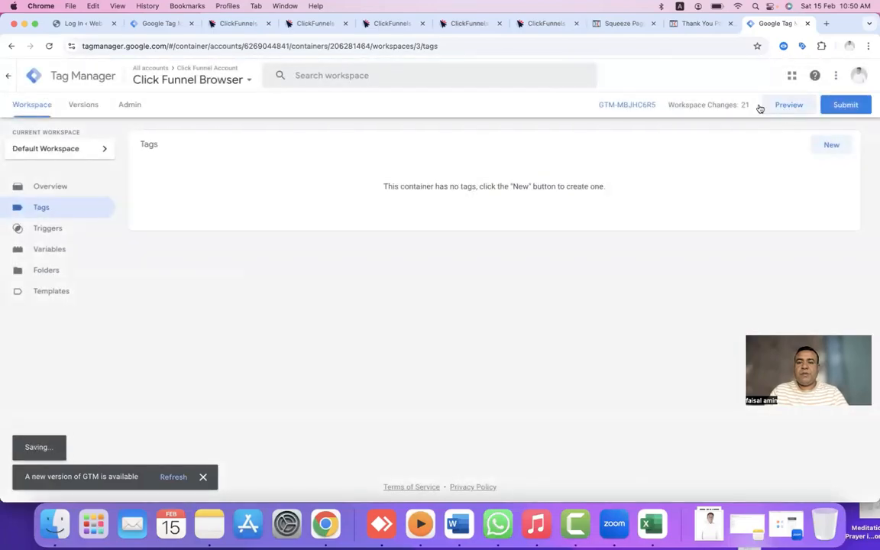
{"action": "left_click", "coordinate": [460, 25]}
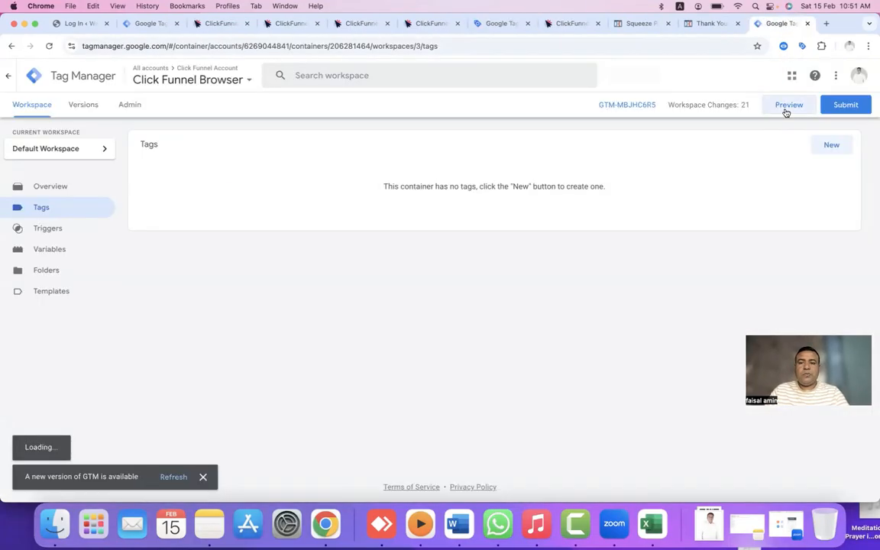
{"action": "left_click", "coordinate": [786, 112]}
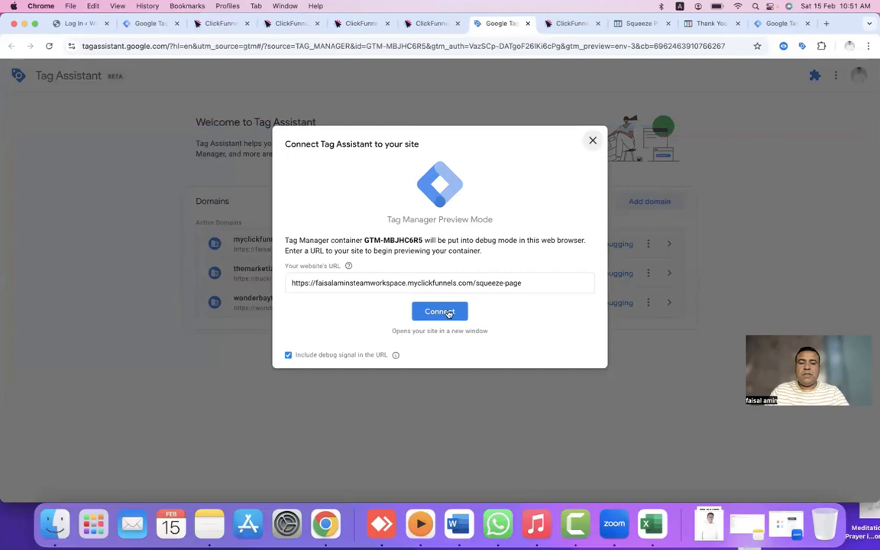
{"action": "left_click", "coordinate": [445, 311]}
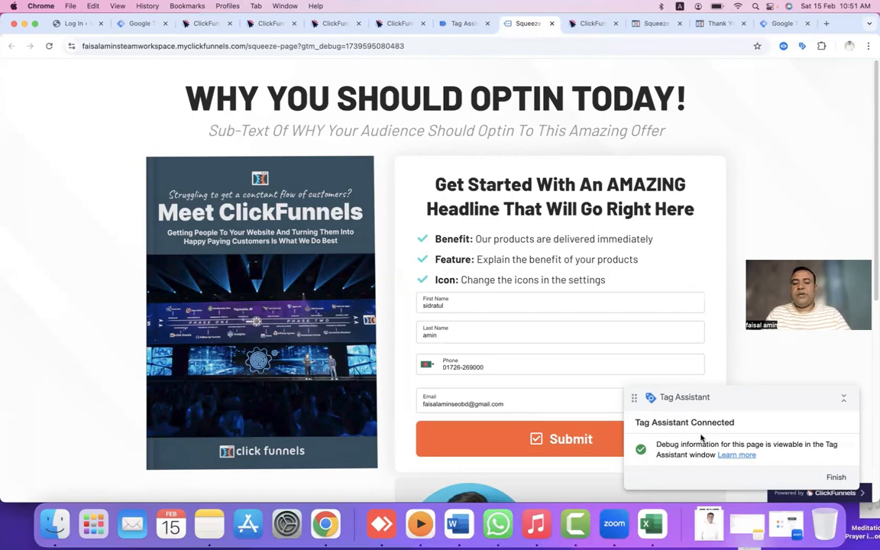
Clear the existing first name, last name and phone values from the opt-in form.
{"action": "double_click", "coordinate": [456, 306]}
{"action": "key", "text": "BackSpace"}
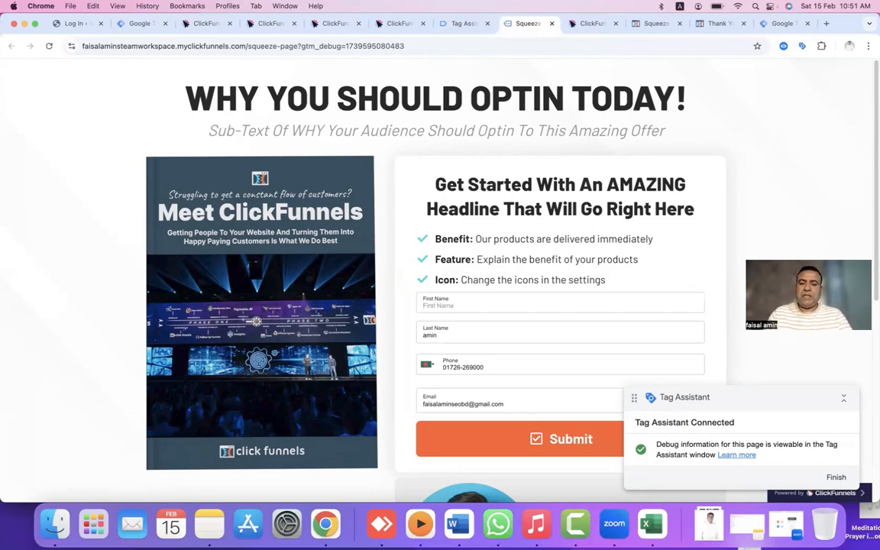
{"action": "double_click", "coordinate": [441, 335]}
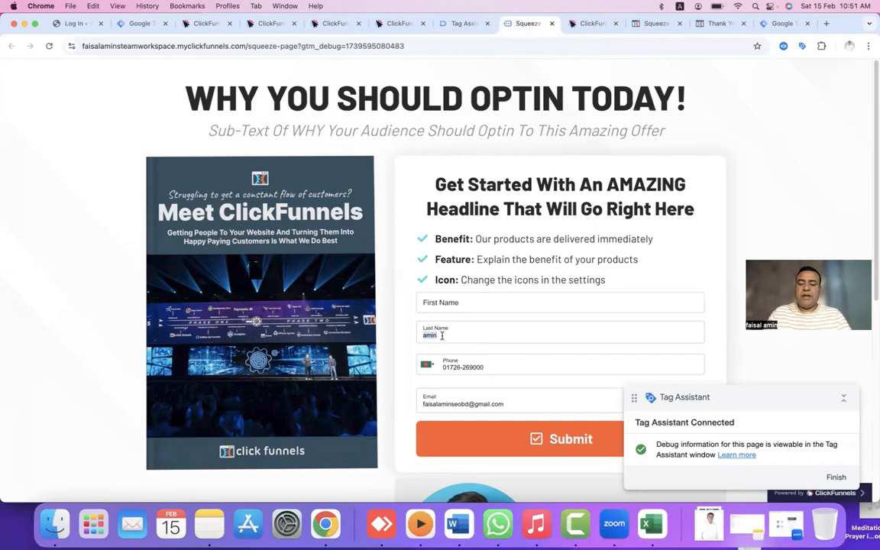
{"action": "key", "text": "BackSpace"}
{"action": "triple_click", "coordinate": [486, 367]}
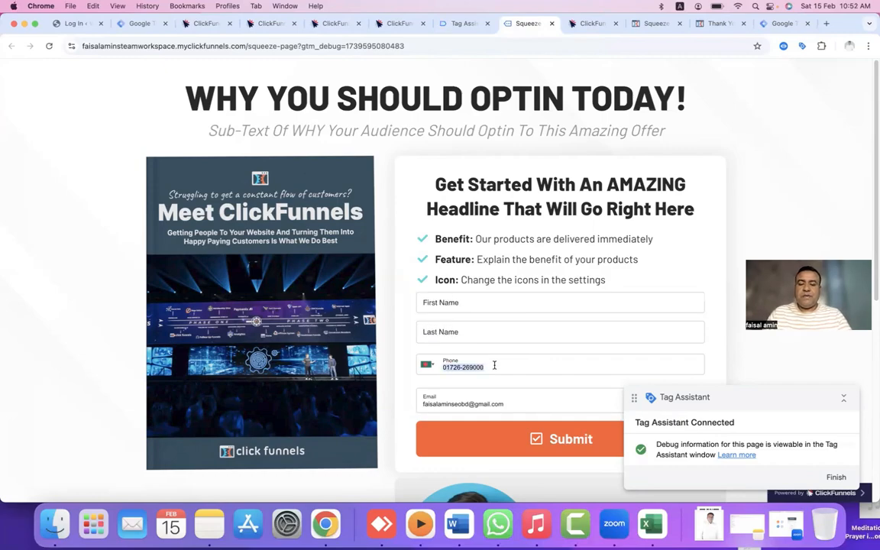
{"action": "key", "text": "BackSpace"}
{"action": "left_click", "coordinate": [474, 304]}
{"action": "left_click", "coordinate": [677, 256]}
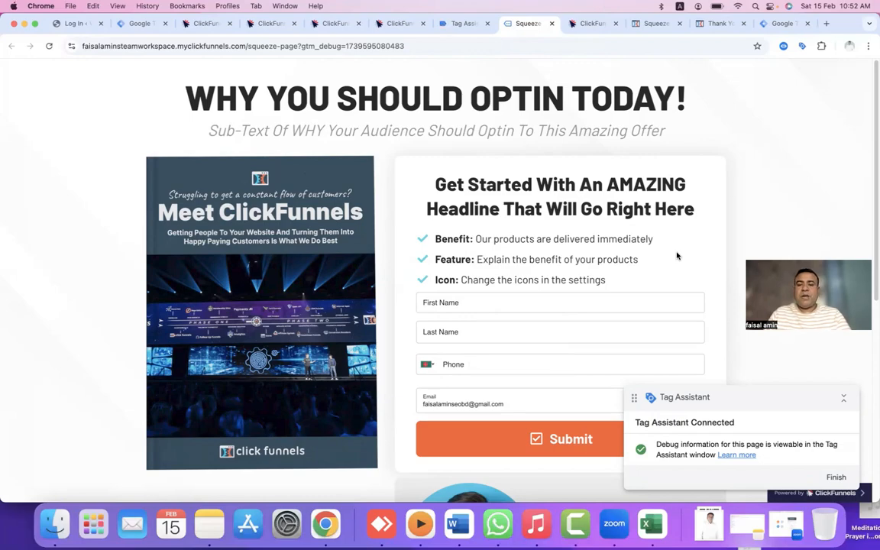
Enter a new test first name and phone number using autofill, then submit the form.
{"action": "left_click", "coordinate": [609, 303]}
{"action": "type", "text": "martin"}
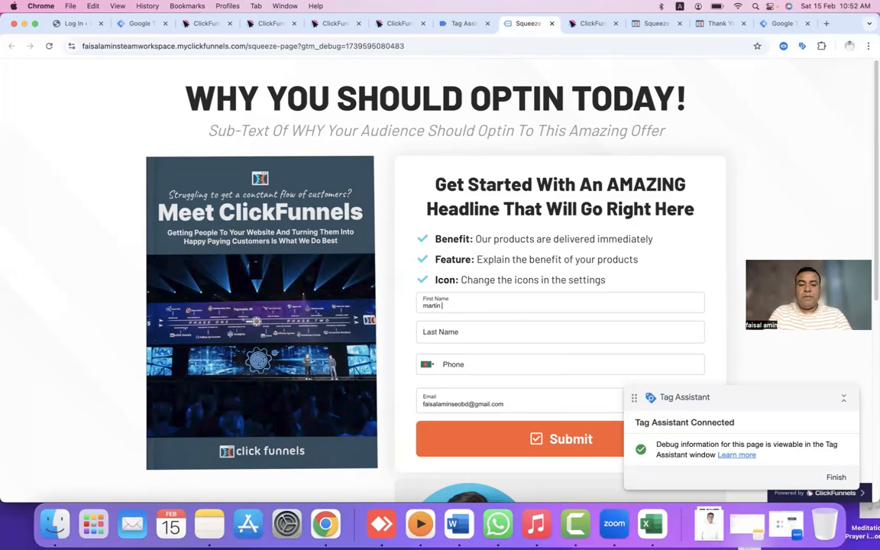
{"action": "left_click", "coordinate": [557, 360]}
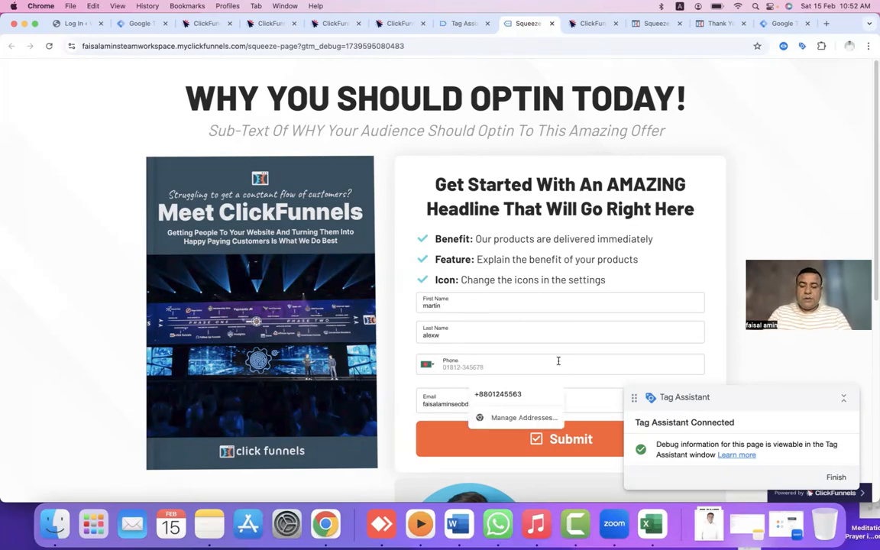
{"action": "type", "text": "017"}
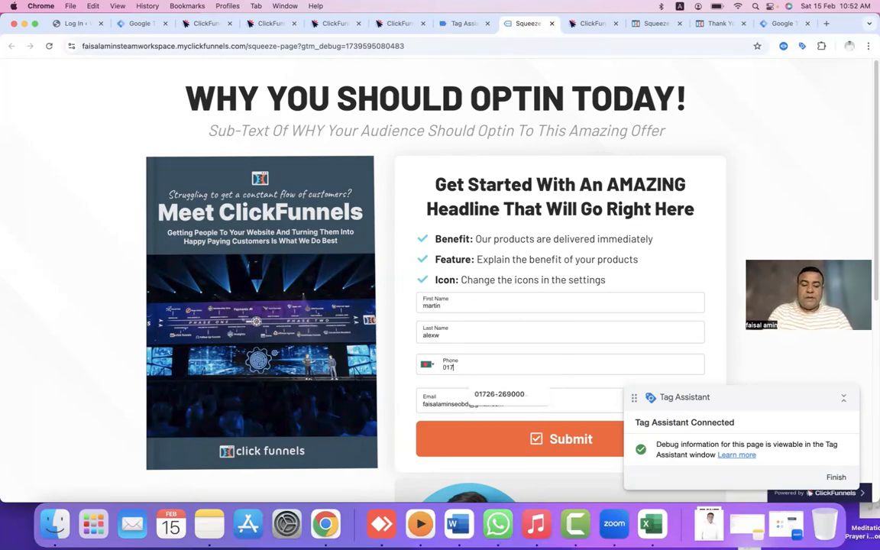
{"action": "type", "text": "2"}
{"action": "key", "text": "Return"}
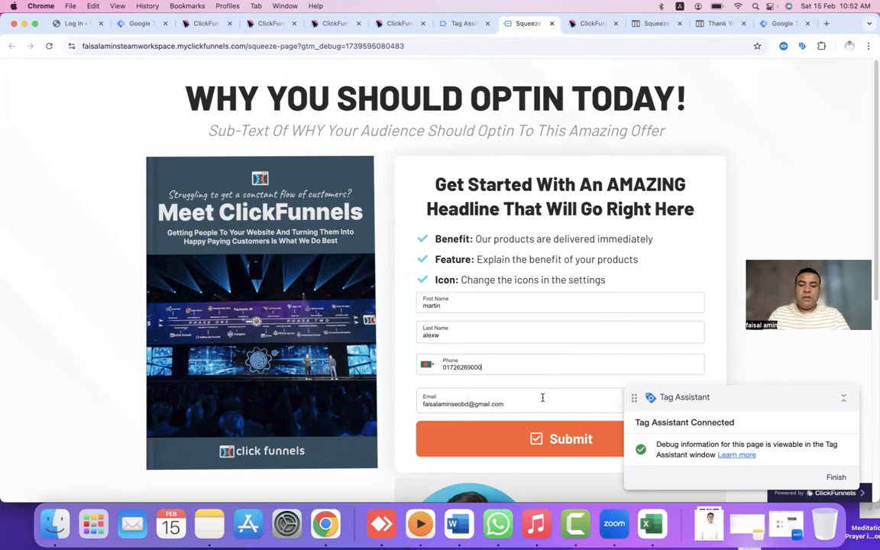
{"action": "left_click", "coordinate": [556, 438]}
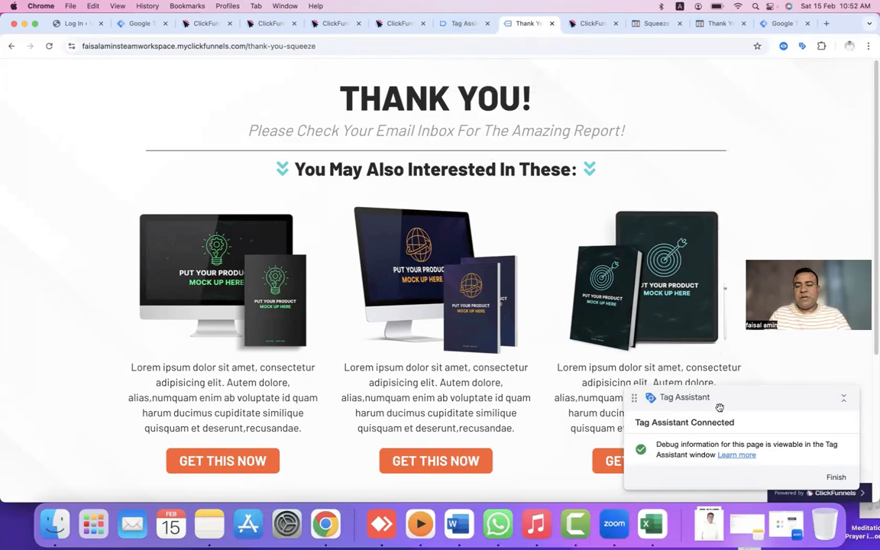
Expand the Thank You Page cfPageView event's API call to view its contact dataLayer fields.
{"action": "left_click", "coordinate": [458, 23]}
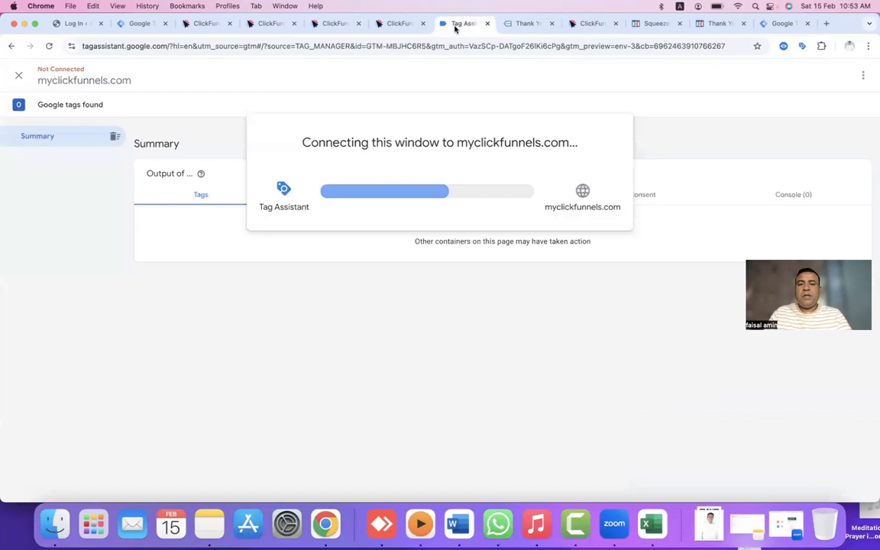
{"action": "left_click", "coordinate": [440, 258]}
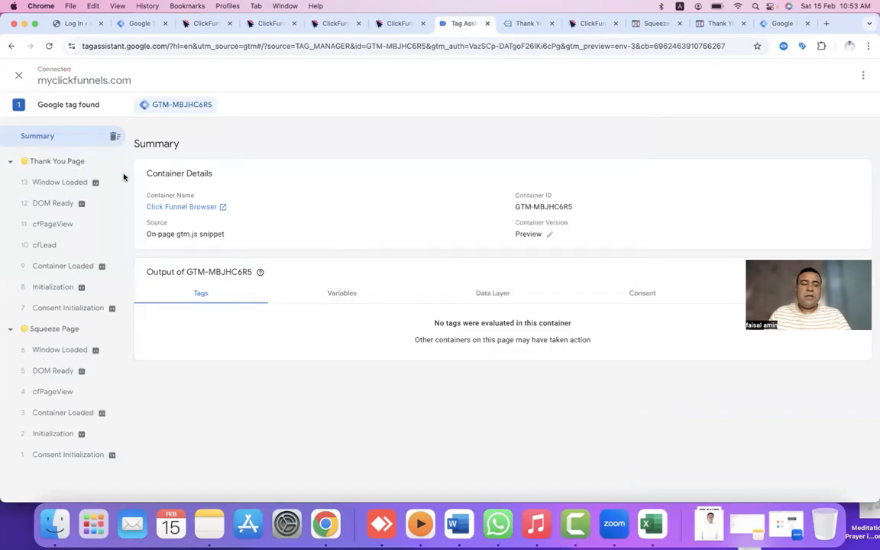
{"action": "left_click", "coordinate": [51, 226]}
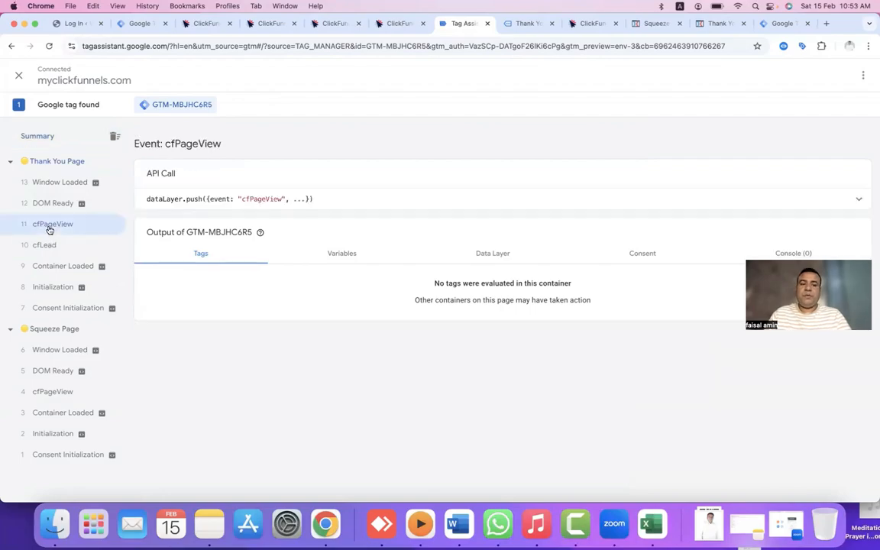
{"action": "left_click", "coordinate": [365, 200]}
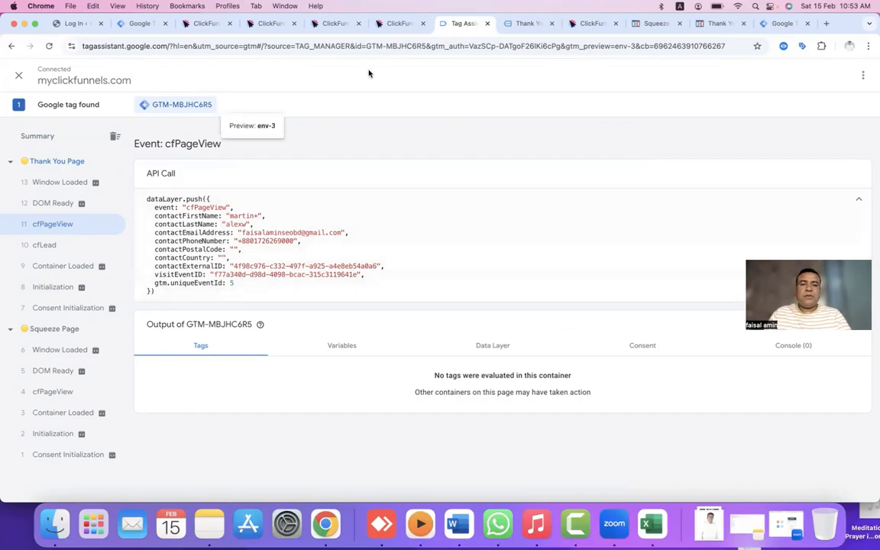
{"action": "left_click", "coordinate": [787, 24]}
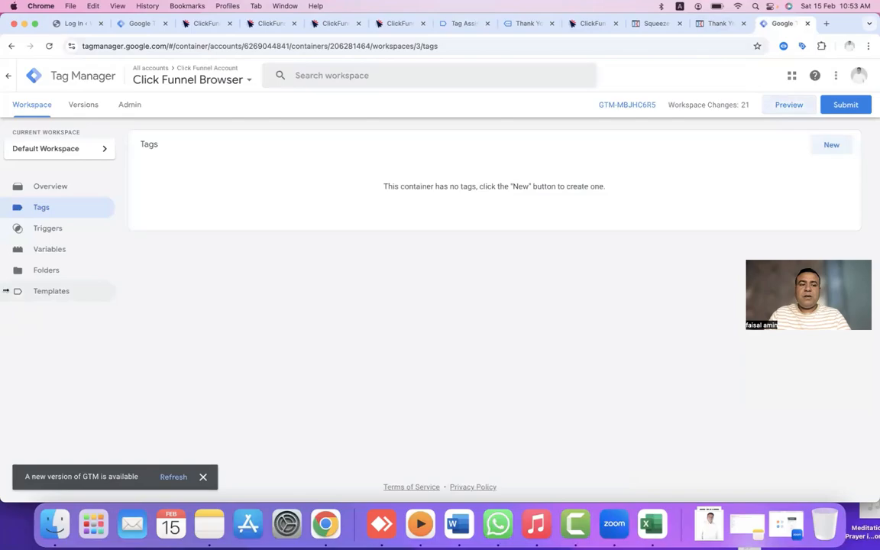
Create a new user-defined variable of type Data Layer Variable.
{"action": "left_click", "coordinate": [42, 256]}
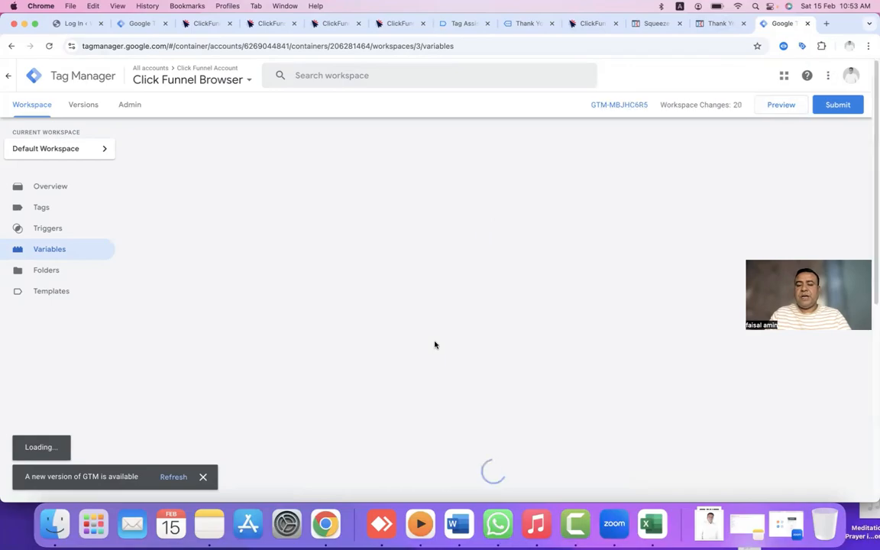
{"action": "scroll", "coordinate": [547, 355], "scroll_direction": "down", "scroll_amount": 5}
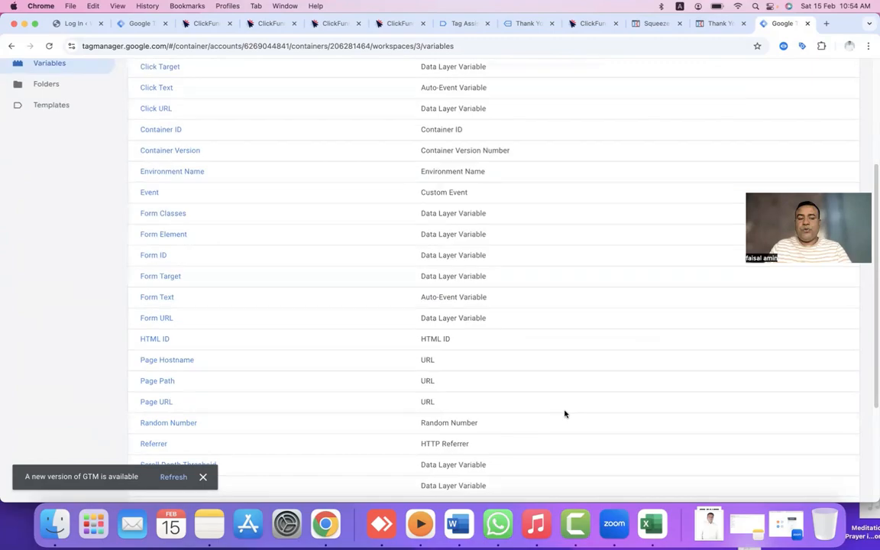
{"action": "scroll", "coordinate": [563, 412], "scroll_direction": "down", "scroll_amount": 5}
{"action": "left_click", "coordinate": [831, 376]}
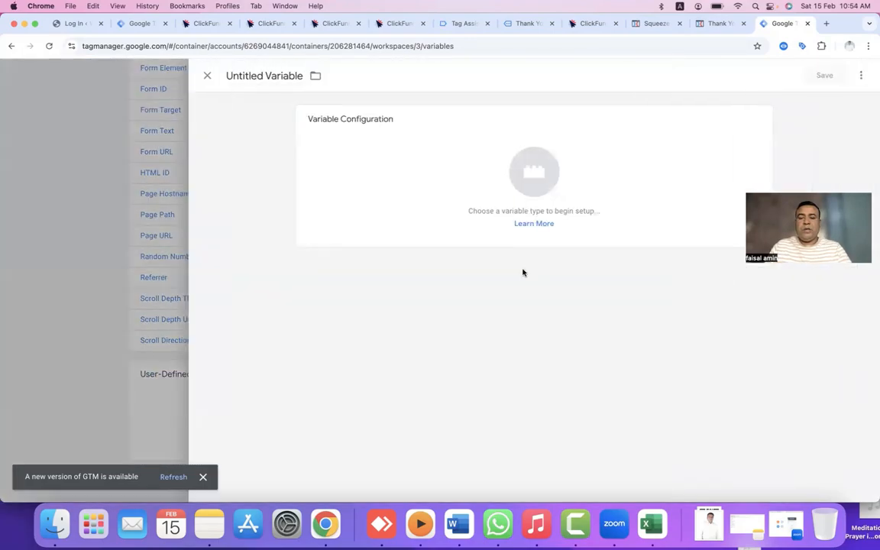
{"action": "left_click", "coordinate": [544, 185]}
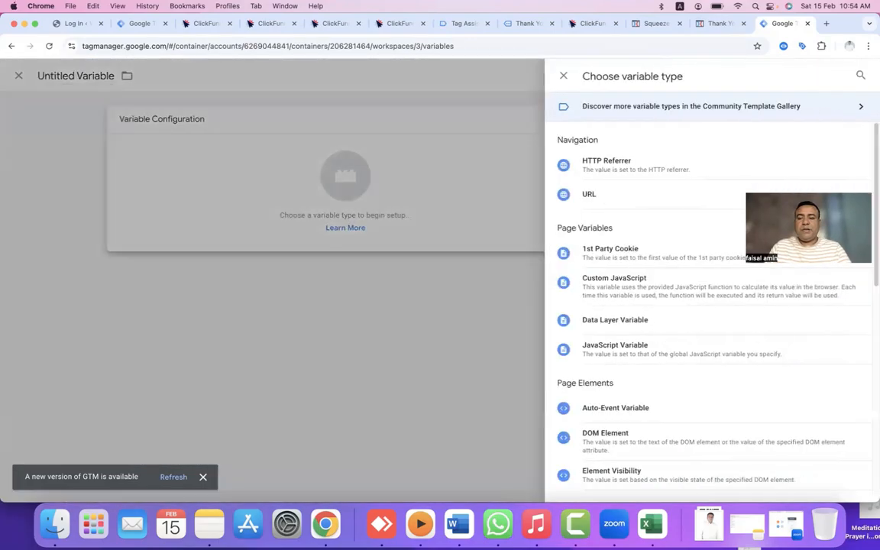
{"action": "left_click", "coordinate": [633, 328]}
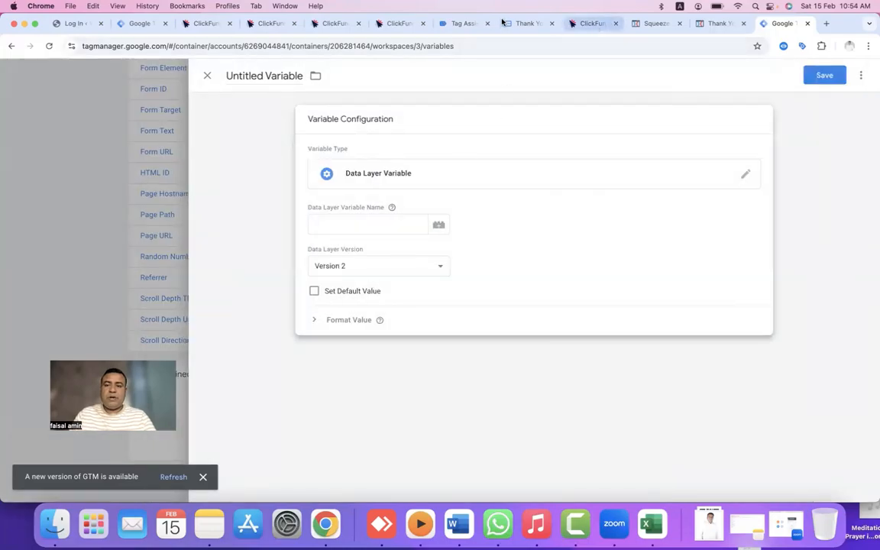
Copy the contactFirstName key from Tag Assistant as the variable's name and title, then save.
{"action": "left_click", "coordinate": [466, 25]}
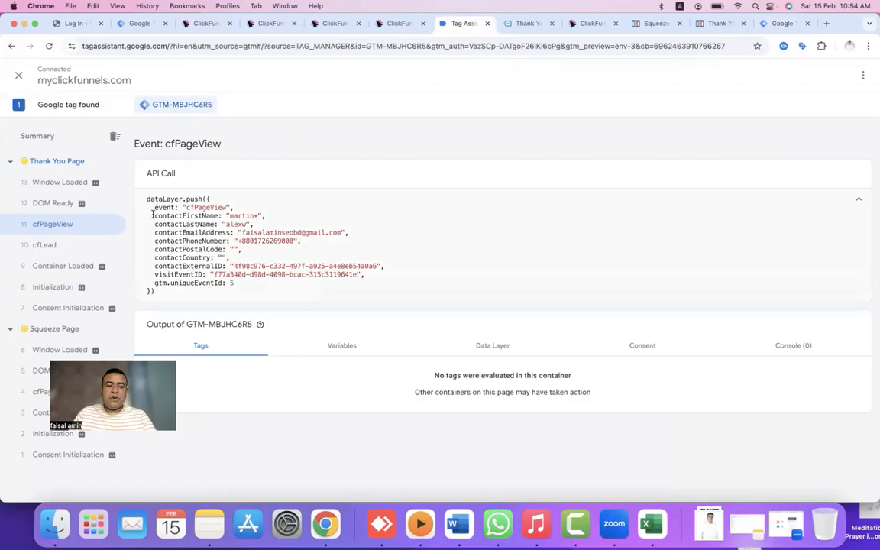
{"action": "left_click_drag", "start_coordinate": [155, 216], "coordinate": [219, 217]}
{"action": "key", "text": "super+c"}
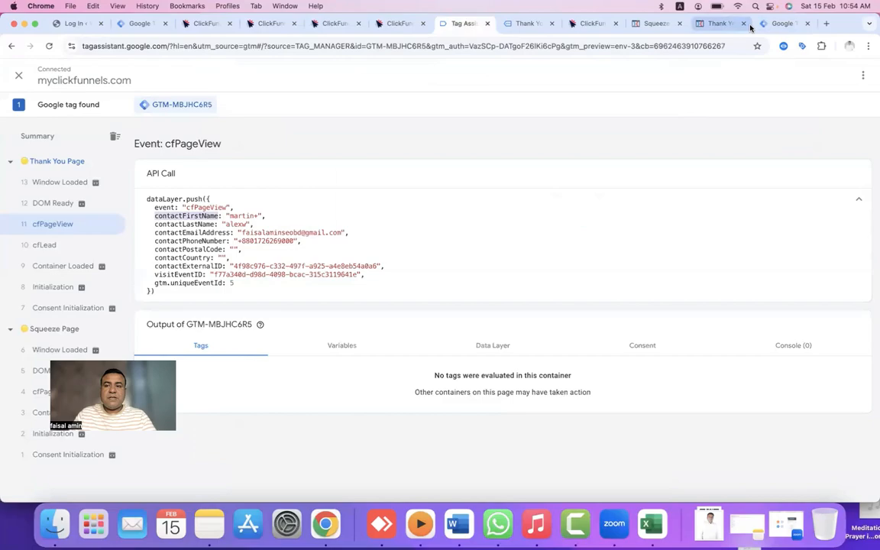
{"action": "left_click", "coordinate": [775, 23]}
{"action": "left_click", "coordinate": [405, 228]}
{"action": "key", "text": "super+v"}
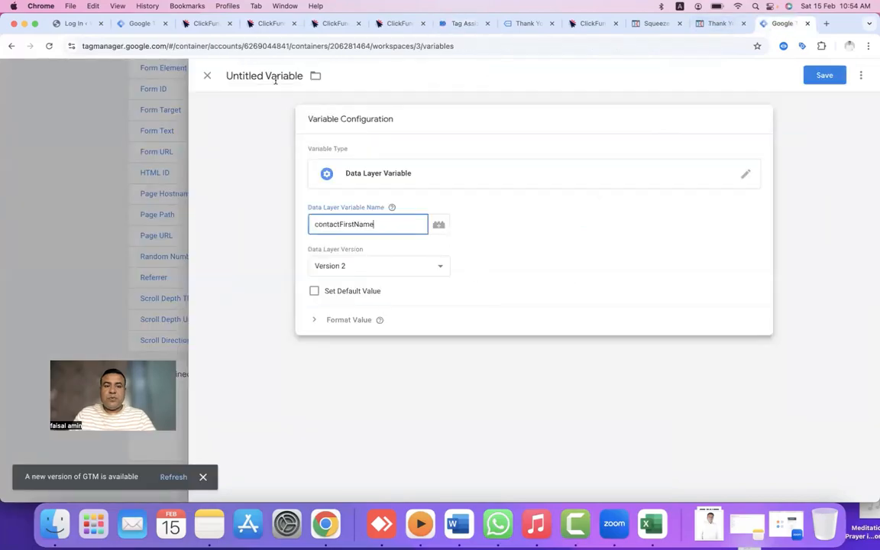
{"action": "left_click", "coordinate": [272, 75]}
{"action": "key", "text": "super+v"}
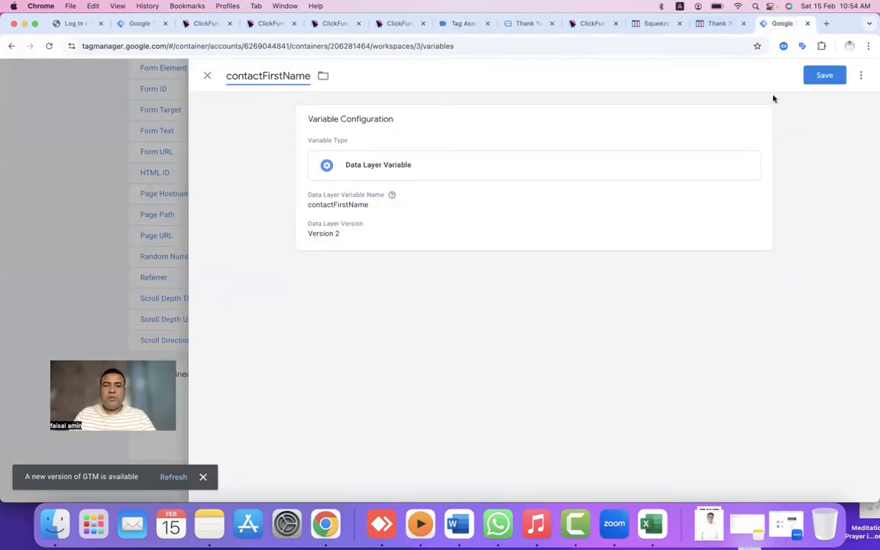
{"action": "left_click", "coordinate": [820, 79]}
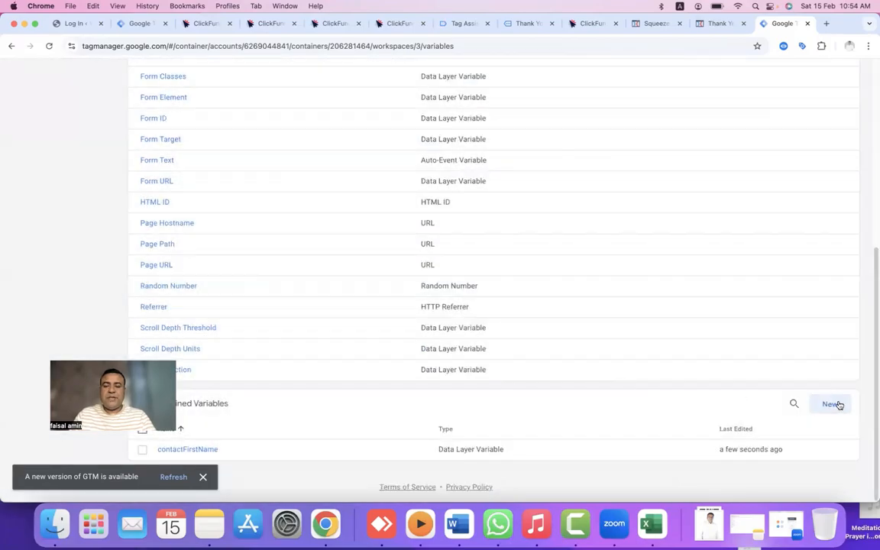
Create and save a Data Layer Variable named contactLastName, with the key copied from the Tag Assistant dataLayer.
{"action": "left_click", "coordinate": [834, 405]}
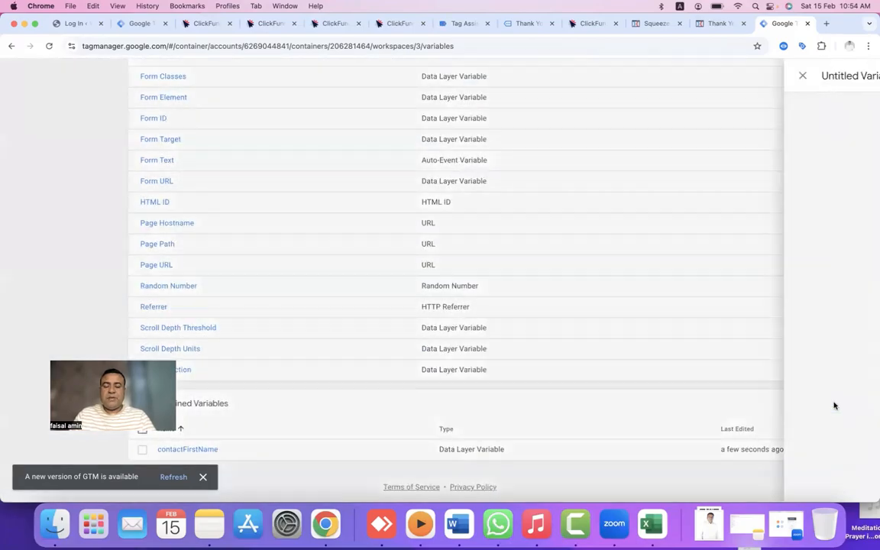
{"action": "left_click", "coordinate": [534, 169]}
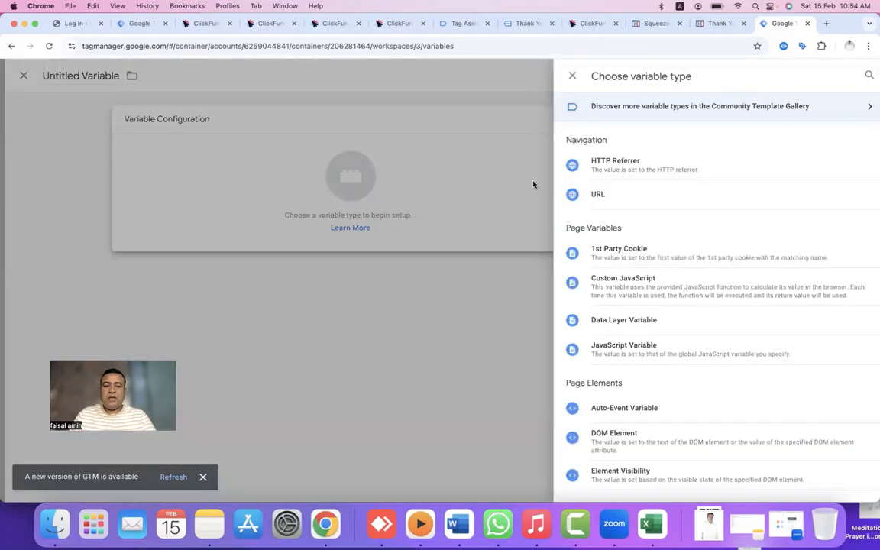
{"action": "left_click", "coordinate": [603, 320]}
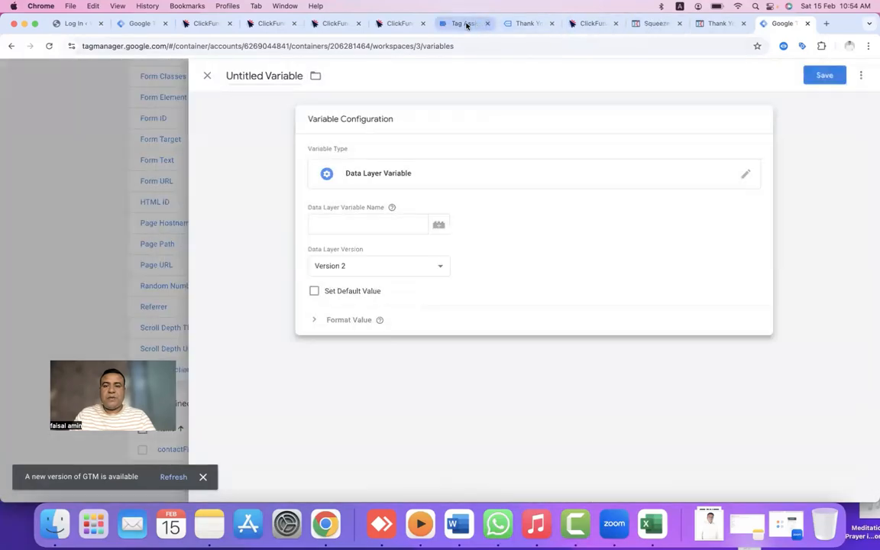
{"action": "left_click_drag", "start_coordinate": [466, 25], "coordinate": [657, 25]}
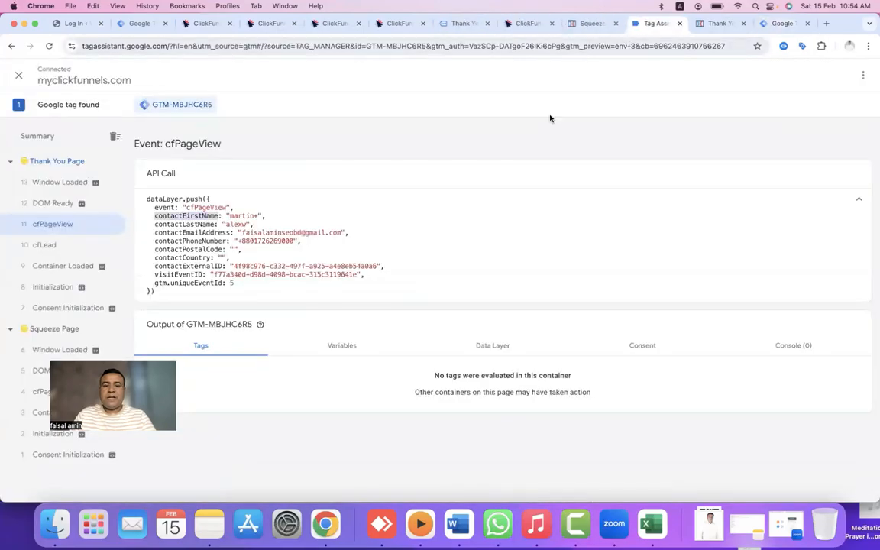
{"action": "double_click", "coordinate": [195, 224]}
{"action": "key", "text": "super+c"}
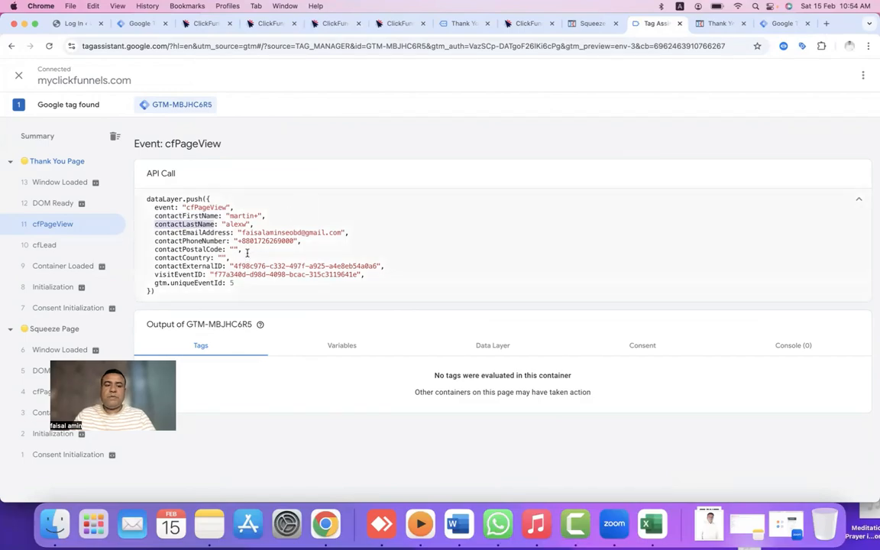
{"action": "left_click", "coordinate": [798, 24]}
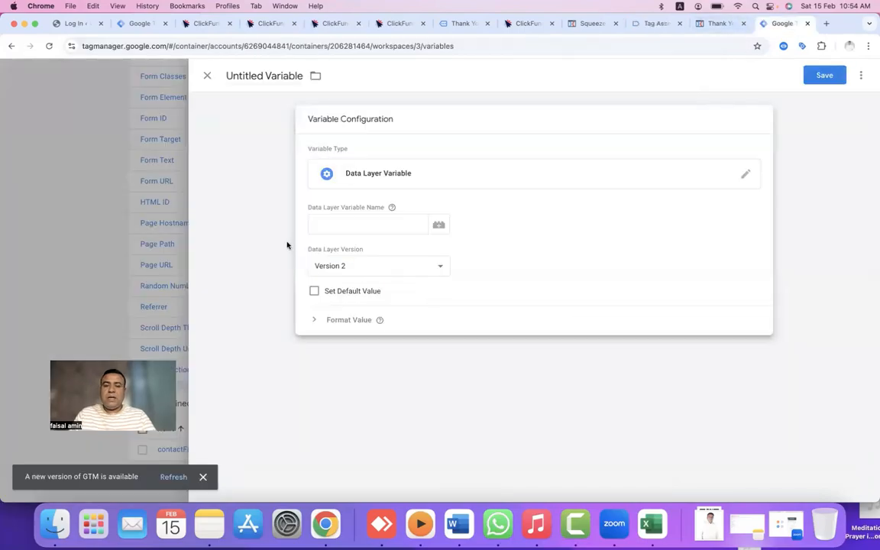
{"action": "left_click", "coordinate": [334, 229]}
{"action": "key", "text": "super+v"}
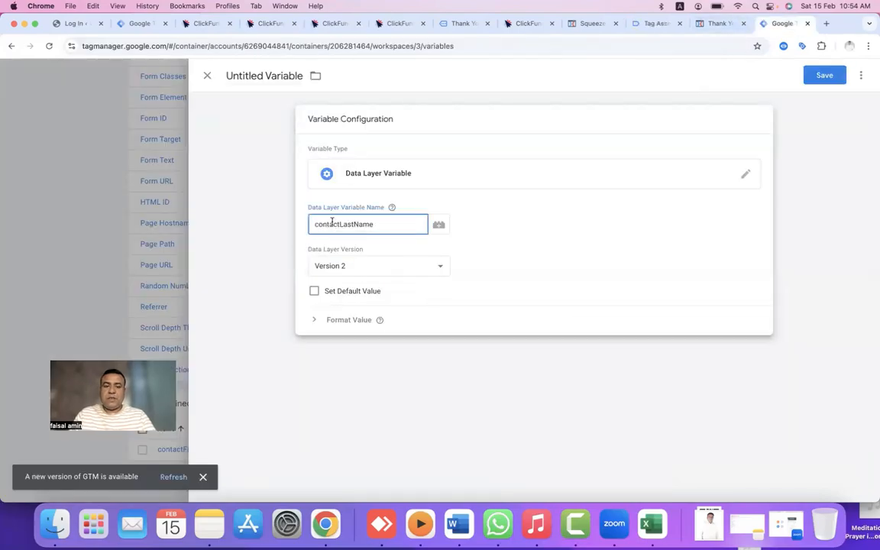
{"action": "left_click", "coordinate": [255, 76]}
{"action": "key", "text": "super+v"}
{"action": "left_click", "coordinate": [808, 76]}
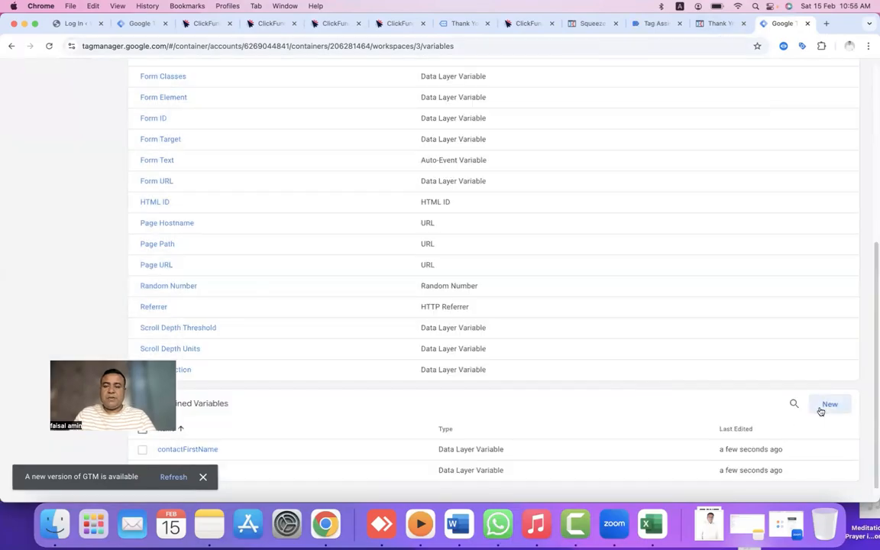
Start another new variable and select the contactEmailAddress key in the Tag Assistant dataLayer code.
{"action": "left_click", "coordinate": [821, 411]}
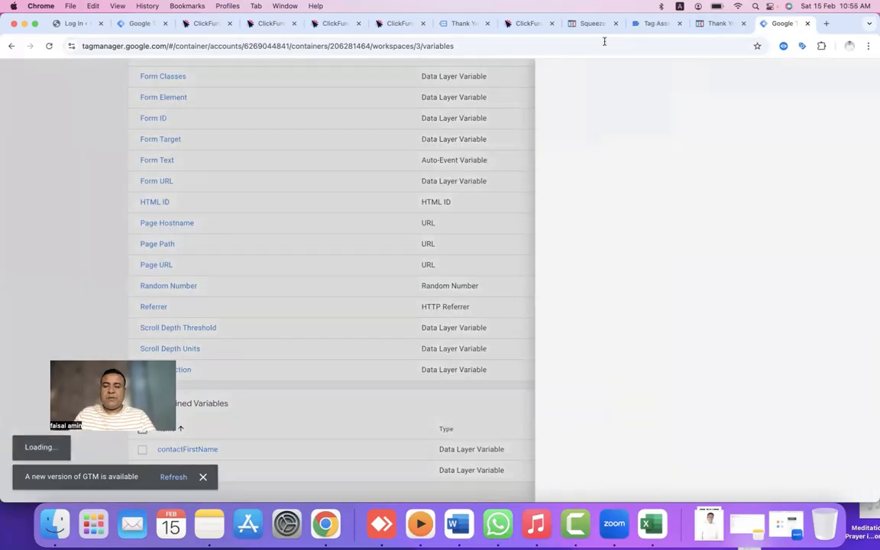
{"action": "left_click", "coordinate": [657, 24]}
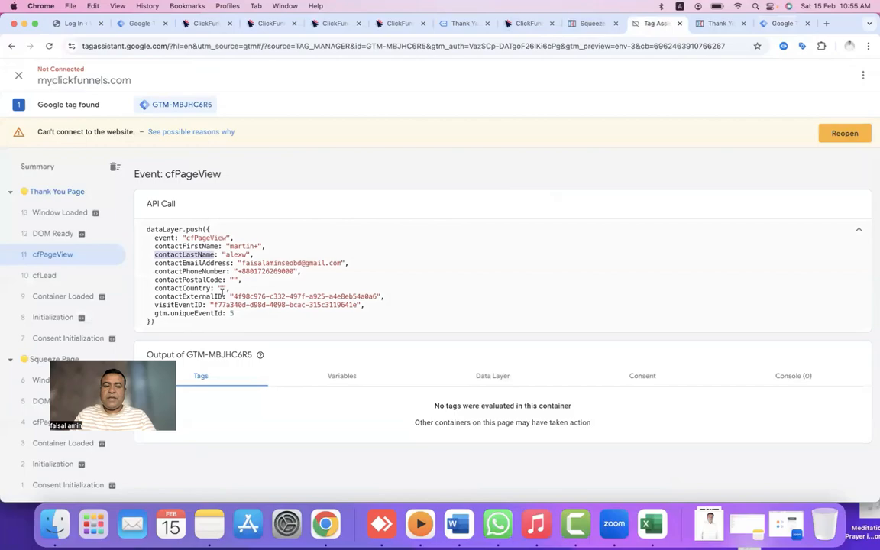
{"action": "left_click_drag", "start_coordinate": [155, 263], "coordinate": [222, 260]}
{"action": "key", "text": "super+c"}
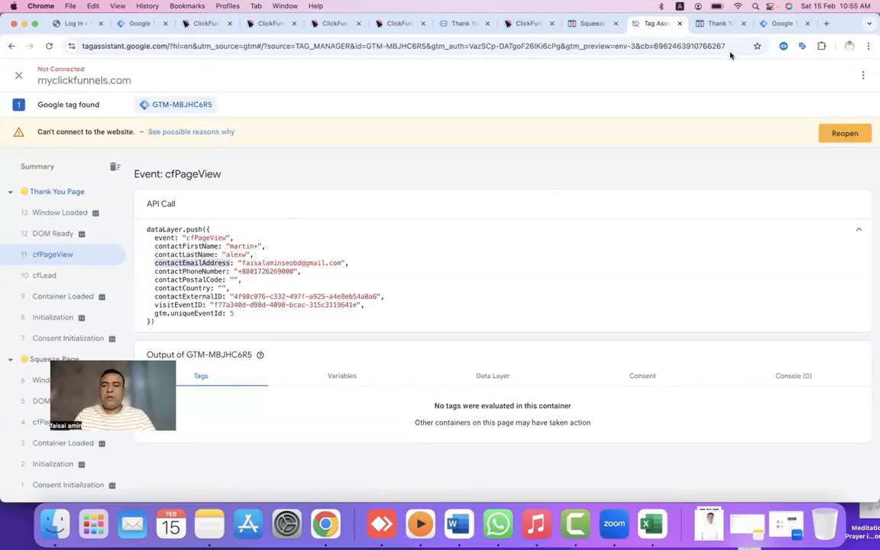
Save a Data Layer Variable named contactEmailAddress with contactEmailAddress as its key.
{"action": "left_click", "coordinate": [779, 24]}
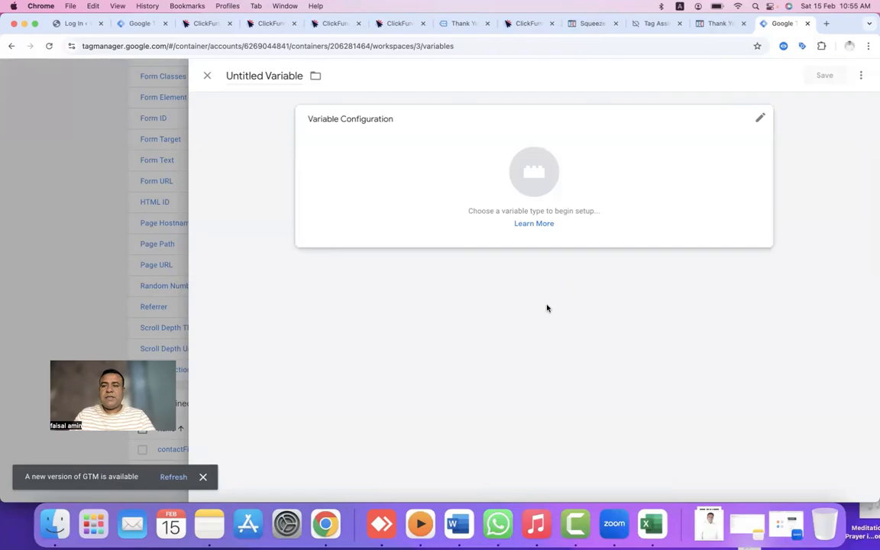
{"action": "left_click", "coordinate": [481, 170]}
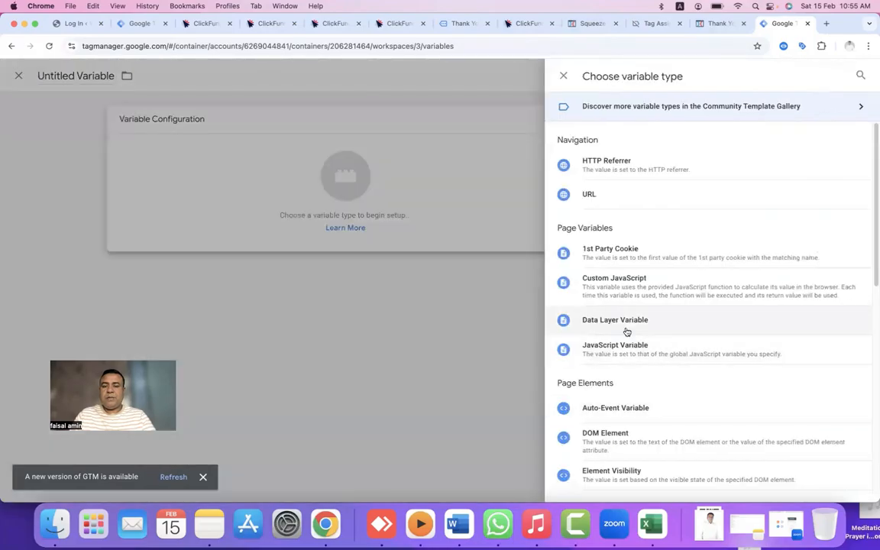
{"action": "left_click", "coordinate": [626, 325]}
{"action": "left_click", "coordinate": [331, 223]}
{"action": "key", "text": "super+v"}
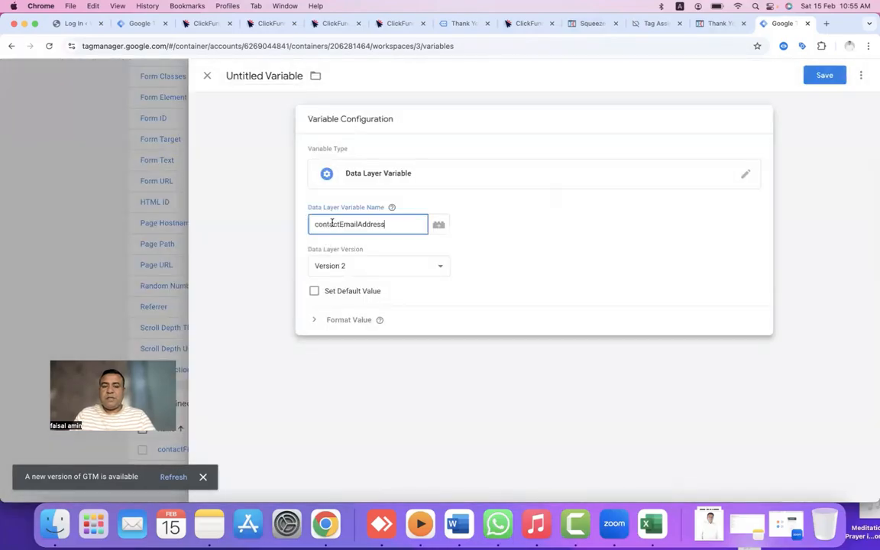
{"action": "left_click", "coordinate": [266, 78]}
{"action": "key", "text": "super+a"}
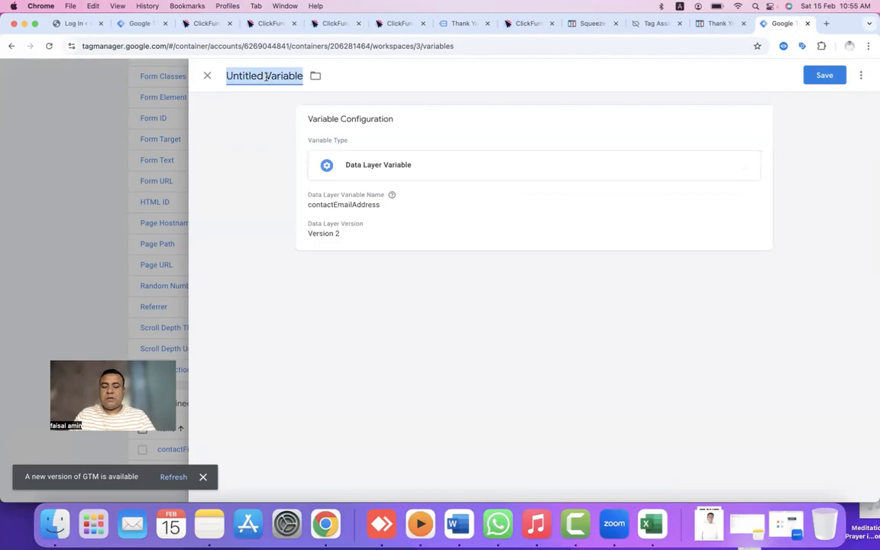
{"action": "key", "text": "super+v"}
{"action": "left_click", "coordinate": [825, 76]}
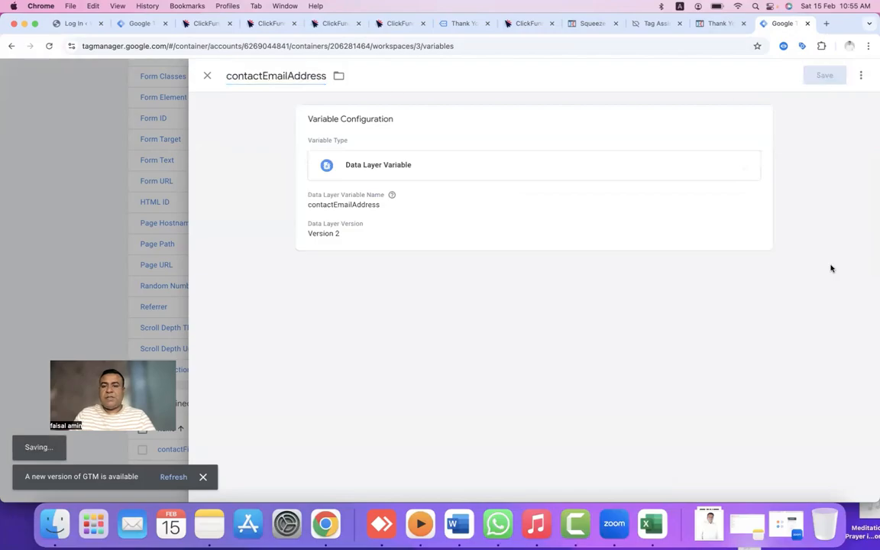
Create and save a contactPhoneNumber Data Layer Variable, copying the key from Tag Assistant's code.
{"action": "left_click", "coordinate": [825, 410]}
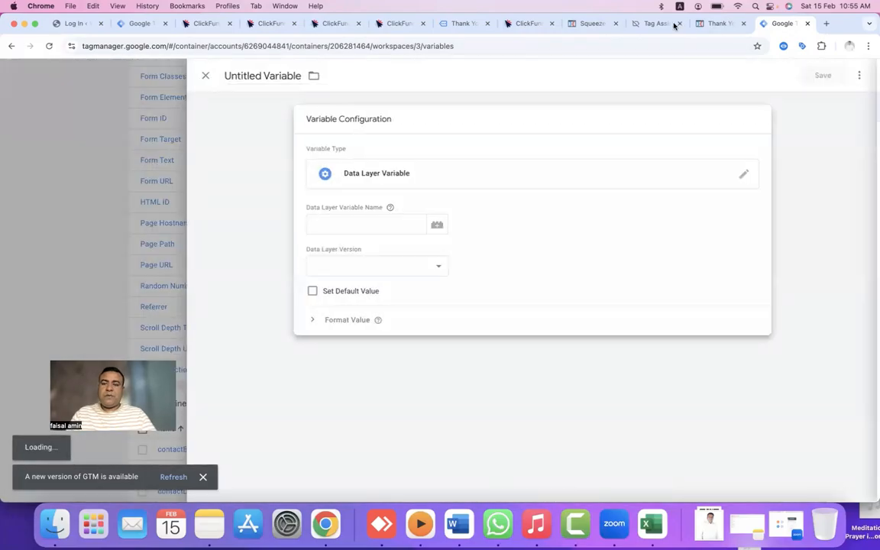
{"action": "left_click", "coordinate": [658, 24]}
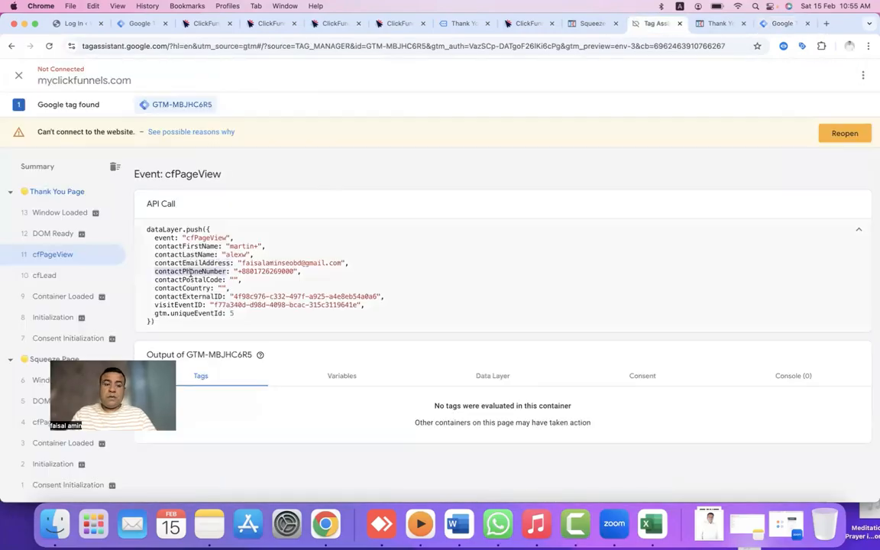
{"action": "double_click", "coordinate": [169, 241]}
{"action": "key", "text": "ctrl+c"}
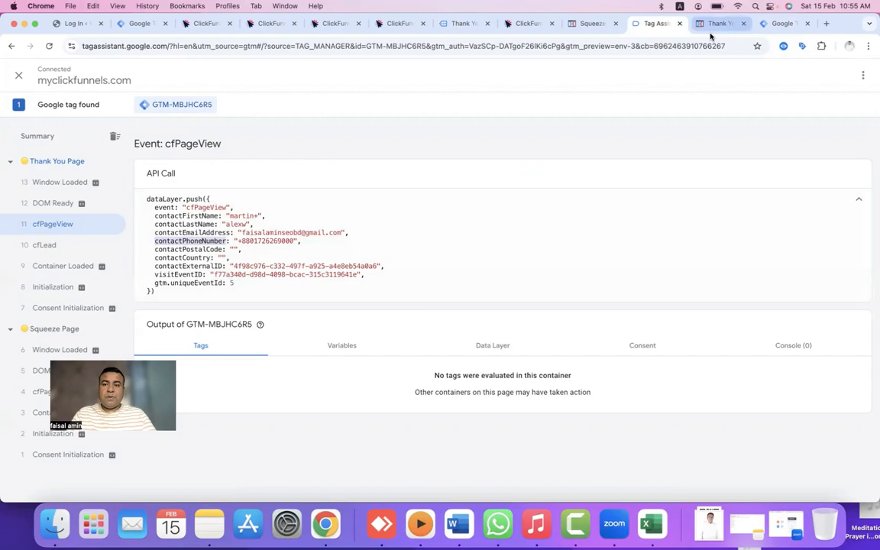
{"action": "left_click", "coordinate": [712, 26]}
{"action": "left_click", "coordinate": [783, 23]}
{"action": "key", "text": "ctrl+v"}
{"action": "left_click", "coordinate": [261, 75]}
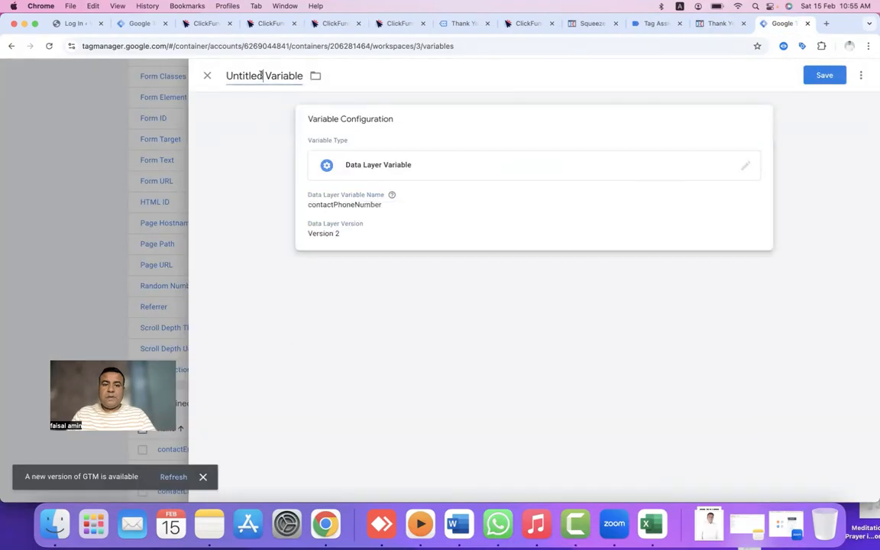
{"action": "key", "text": "super+v"}
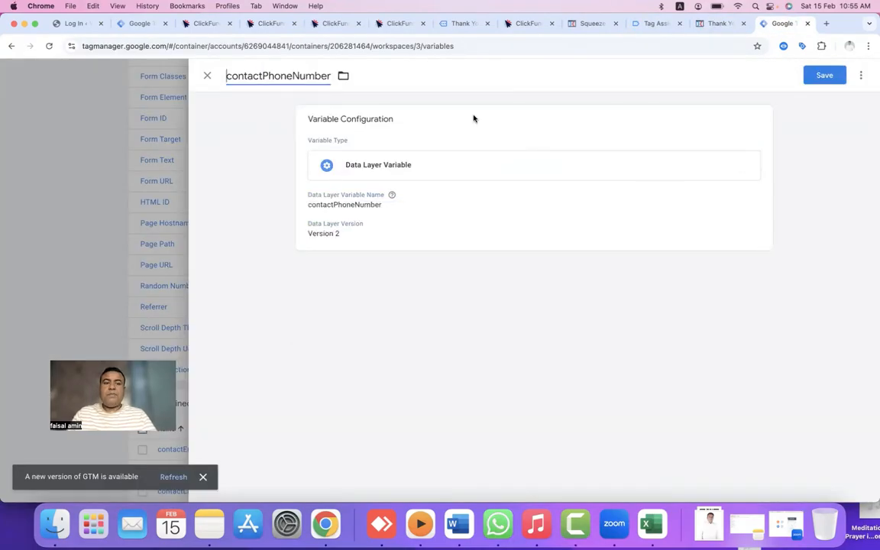
{"action": "left_click", "coordinate": [816, 79]}
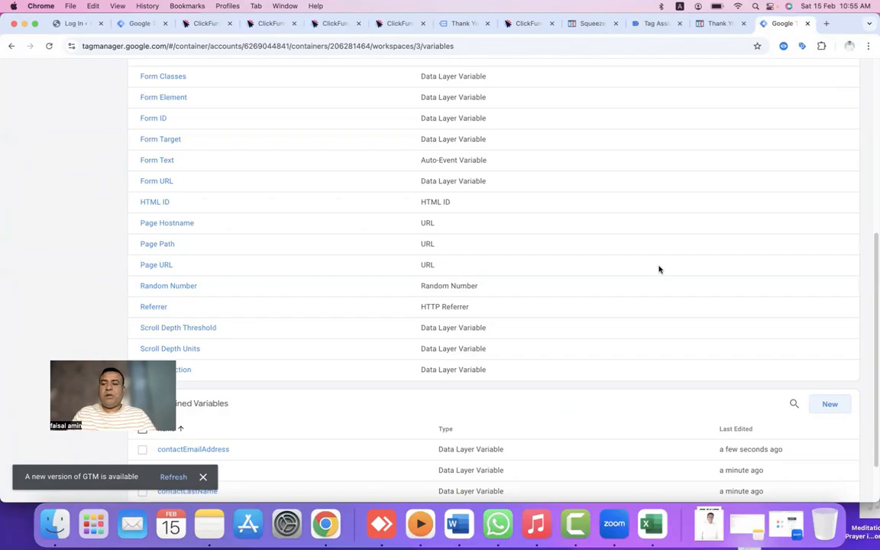
Start a new container preview and continue to the connected squeeze page.
{"action": "scroll", "coordinate": [659, 269], "scroll_direction": "up", "scroll_amount": 10}
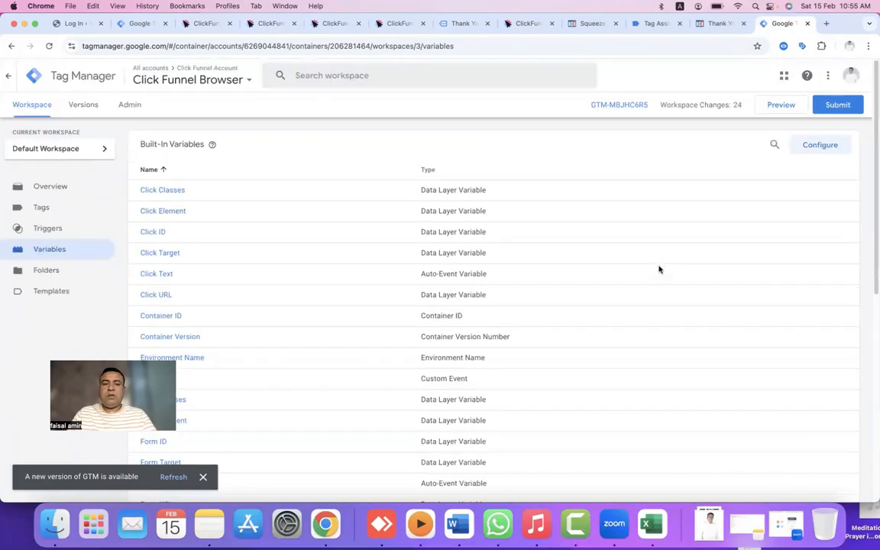
{"action": "left_click", "coordinate": [781, 105]}
{"action": "left_click", "coordinate": [425, 259]}
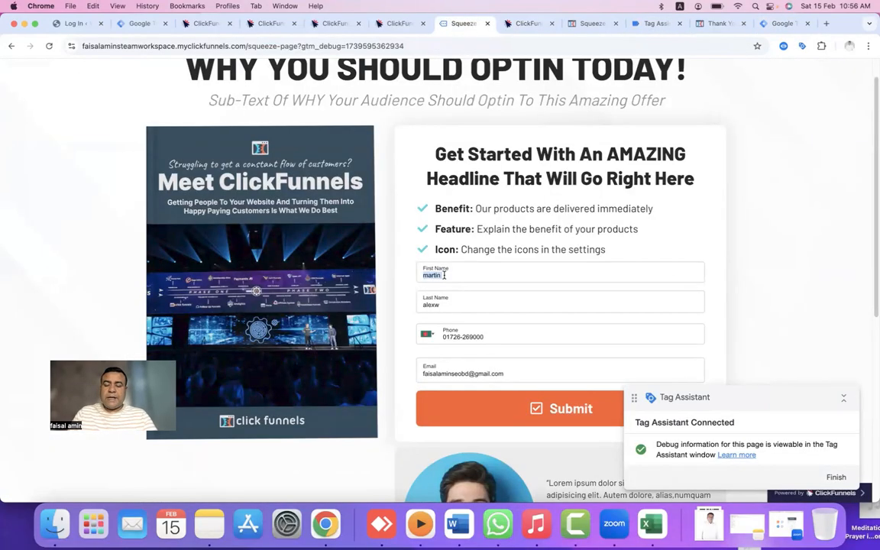
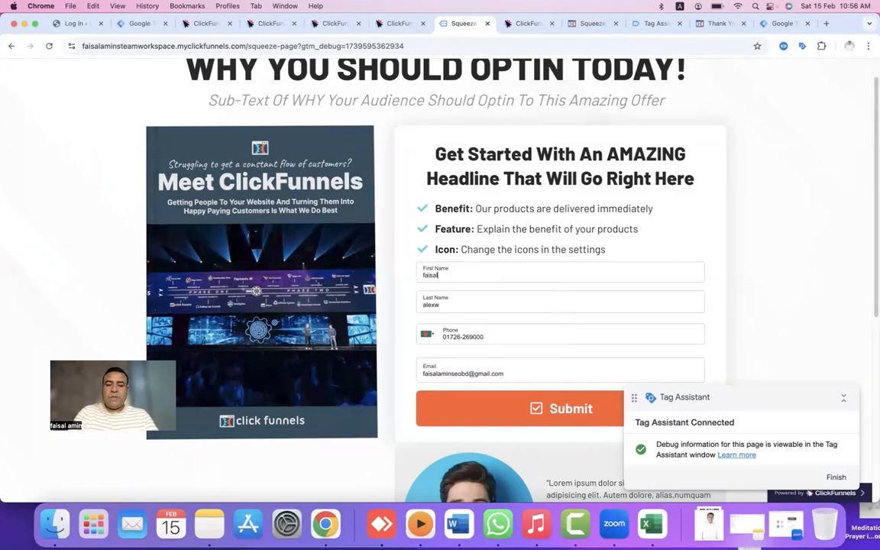
Enter a new test first name and last name, then submit the squeeze page opt-in form.
{"action": "key", "text": "Tab"}
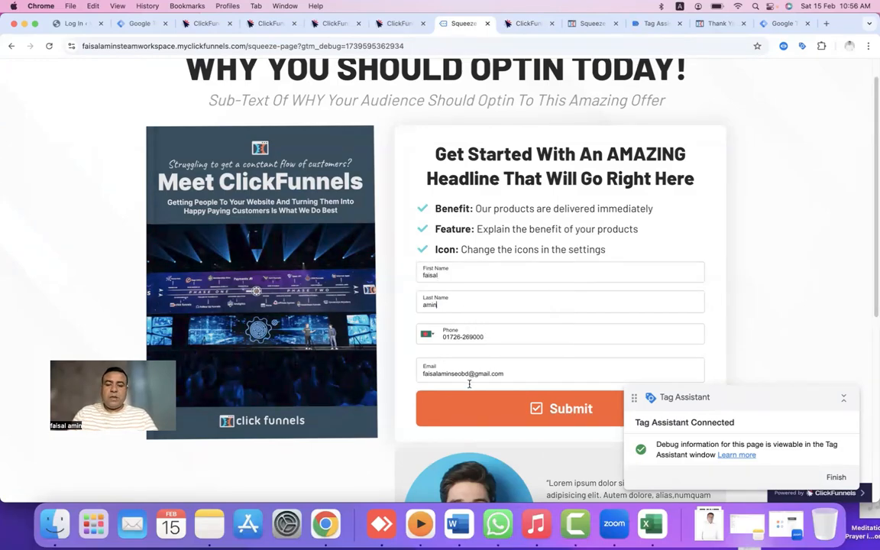
{"action": "left_click", "coordinate": [567, 408]}
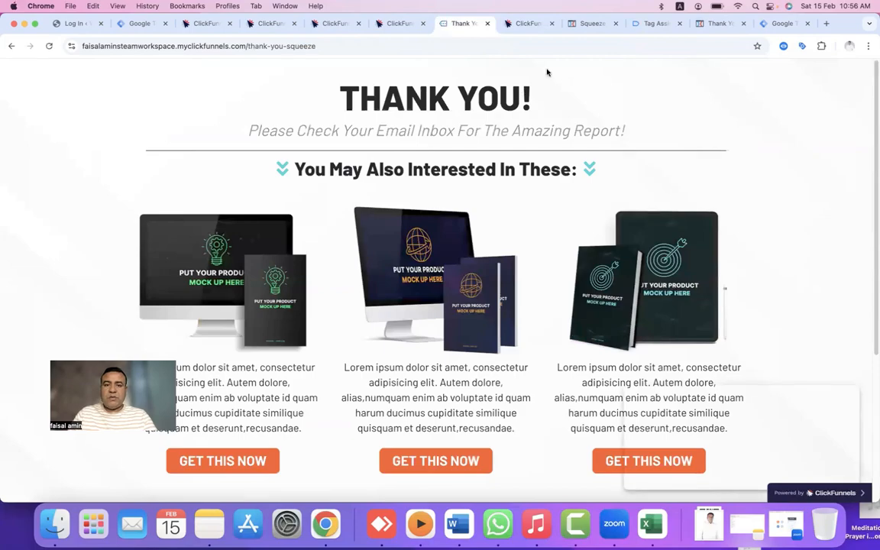
Compare both cfPageView events' variables, then view the Thank You Page cfLead event's contact variables.
{"action": "left_click", "coordinate": [652, 25]}
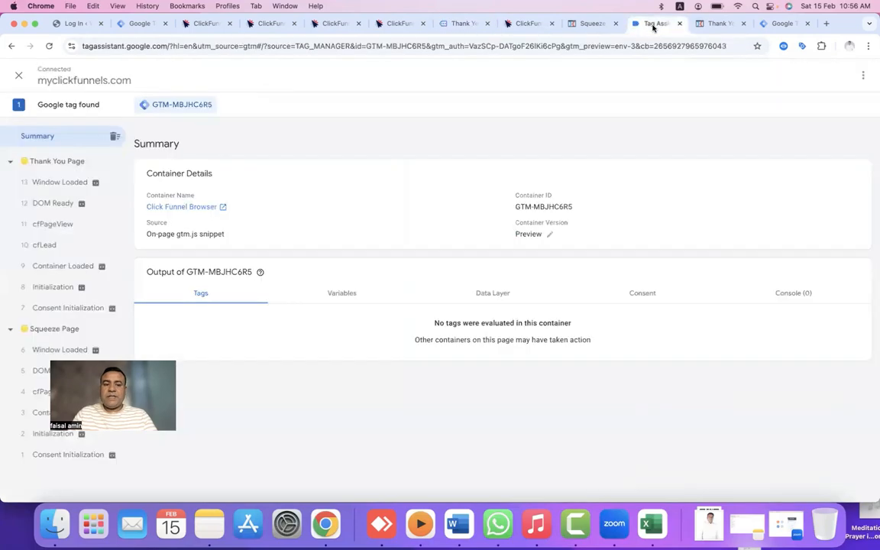
{"action": "left_click", "coordinate": [48, 227]}
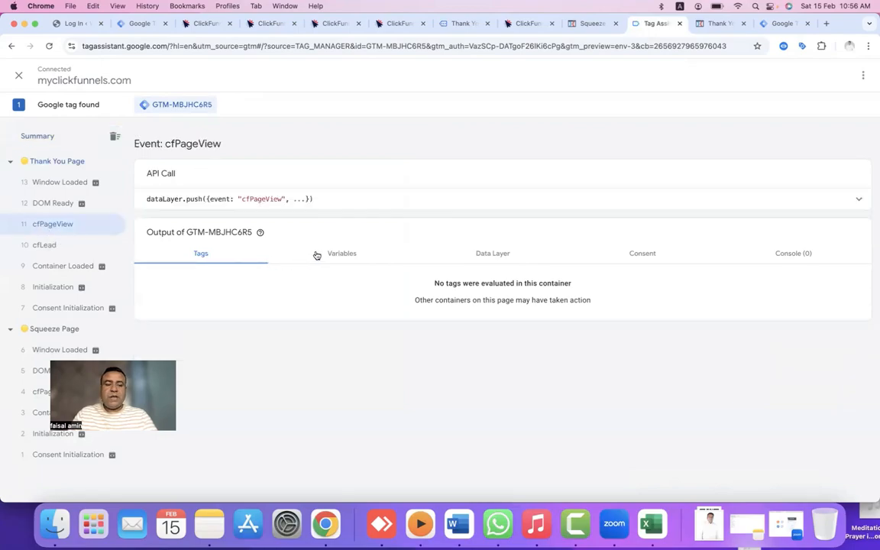
{"action": "left_click", "coordinate": [348, 254]}
{"action": "scroll", "coordinate": [340, 344], "scroll_direction": "down", "scroll_amount": 4}
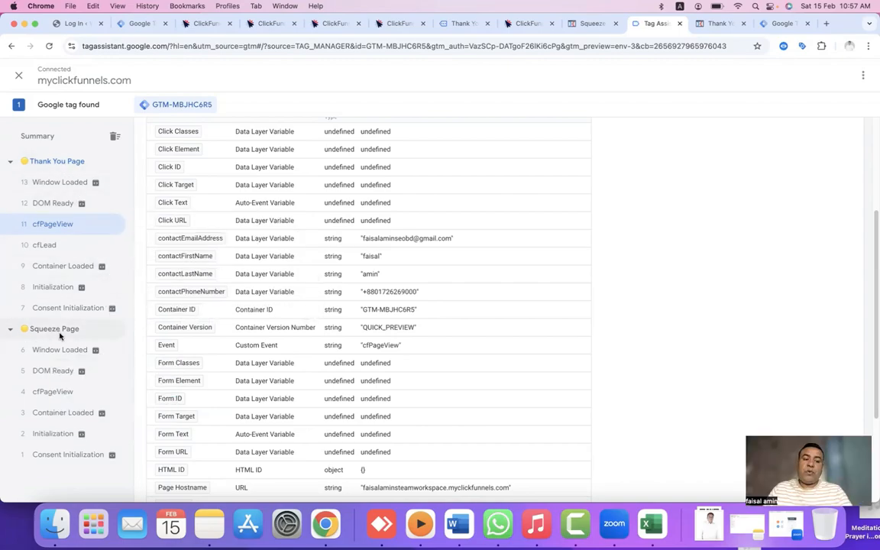
{"action": "left_click", "coordinate": [68, 391]}
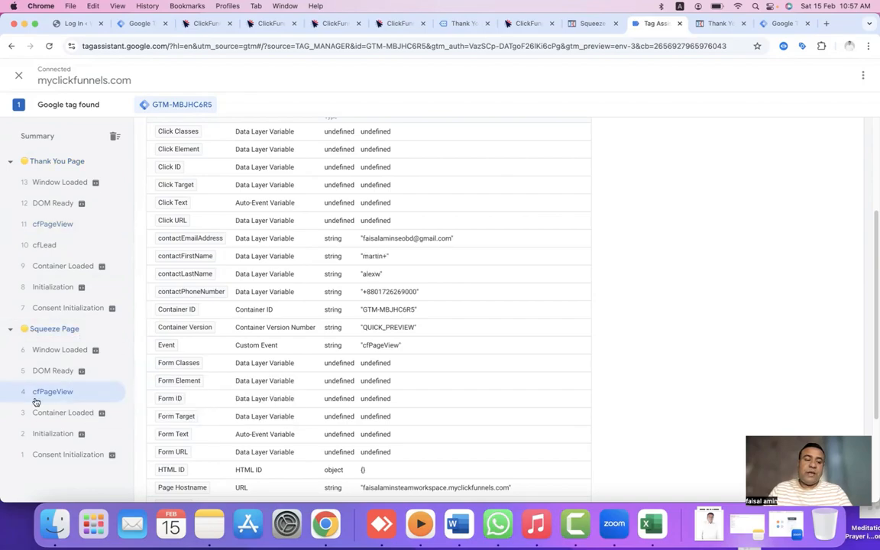
{"action": "left_click", "coordinate": [44, 224]}
{"action": "left_click", "coordinate": [58, 249]}
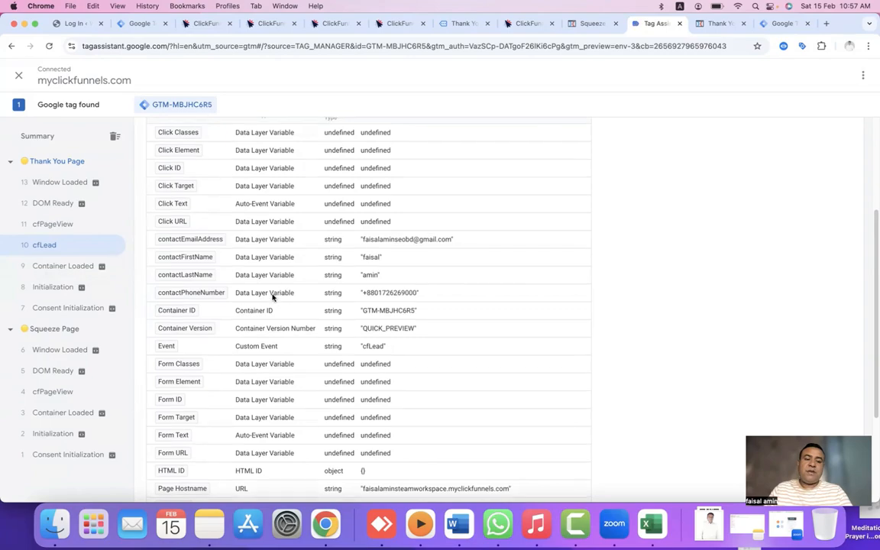
{"action": "scroll", "coordinate": [271, 294], "scroll_direction": "up", "scroll_amount": 3}
{"action": "scroll", "coordinate": [272, 297], "scroll_direction": "down", "scroll_amount": 2}
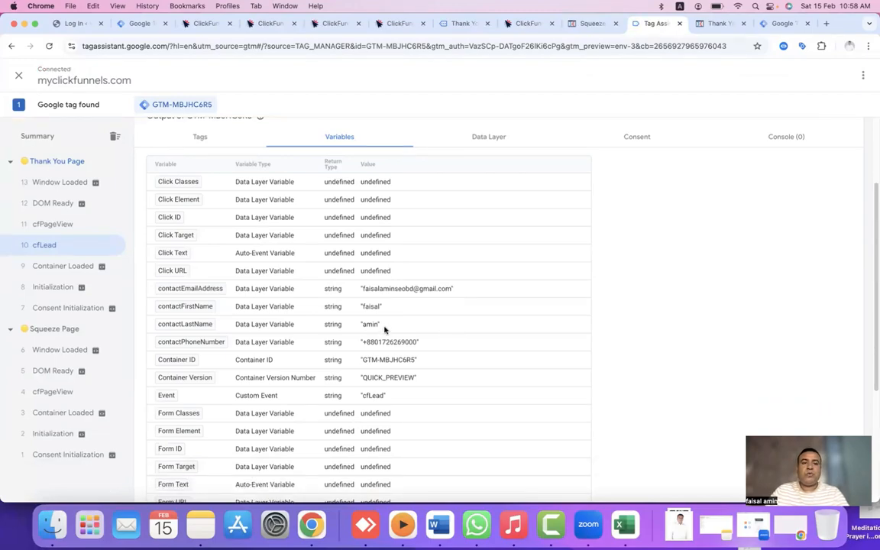
Glance at the browser profile list without switching, then scroll through the Tags list.
{"action": "left_click", "coordinate": [224, 7]}
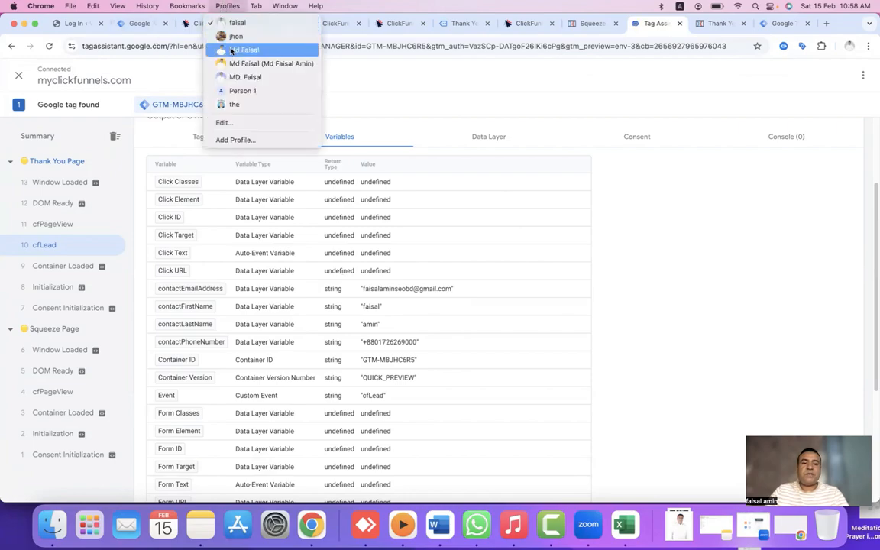
{"action": "left_click", "coordinate": [401, 204]}
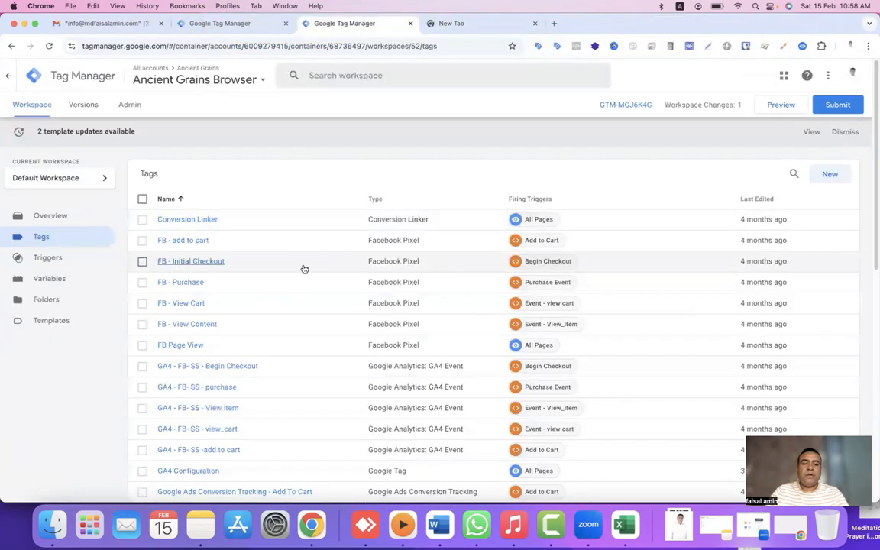
{"action": "scroll", "coordinate": [304, 269], "scroll_direction": "down", "scroll_amount": 5}
{"action": "scroll", "coordinate": [304, 269], "scroll_direction": "up", "scroll_amount": 2}
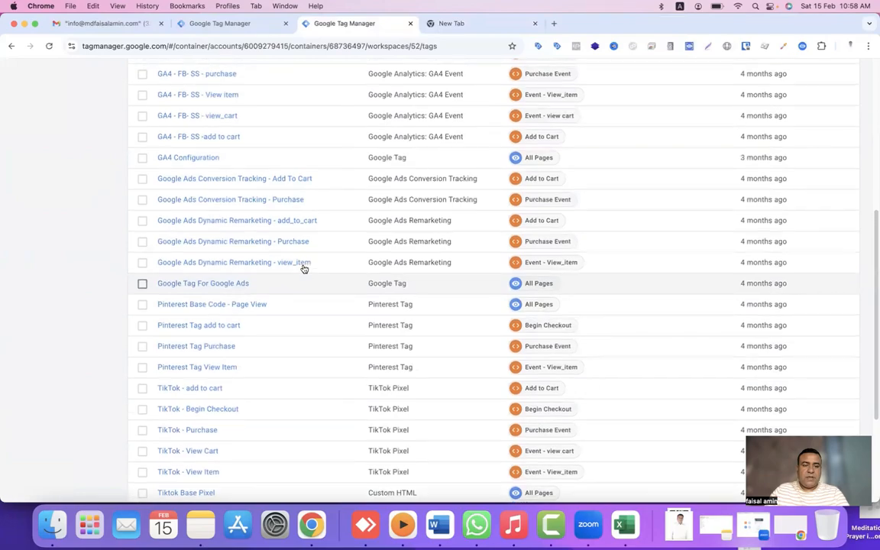
{"action": "scroll", "coordinate": [304, 269], "scroll_direction": "up", "scroll_amount": 5}
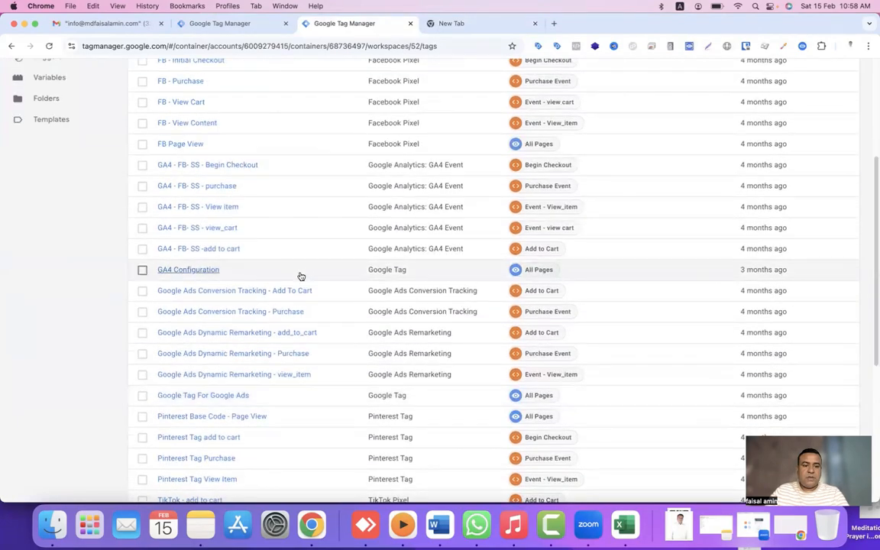
Inspect the Google Ads Conversion Tracking - Purchase tag configuration, close it unchanged, and go to Variables.
{"action": "left_click", "coordinate": [194, 313]}
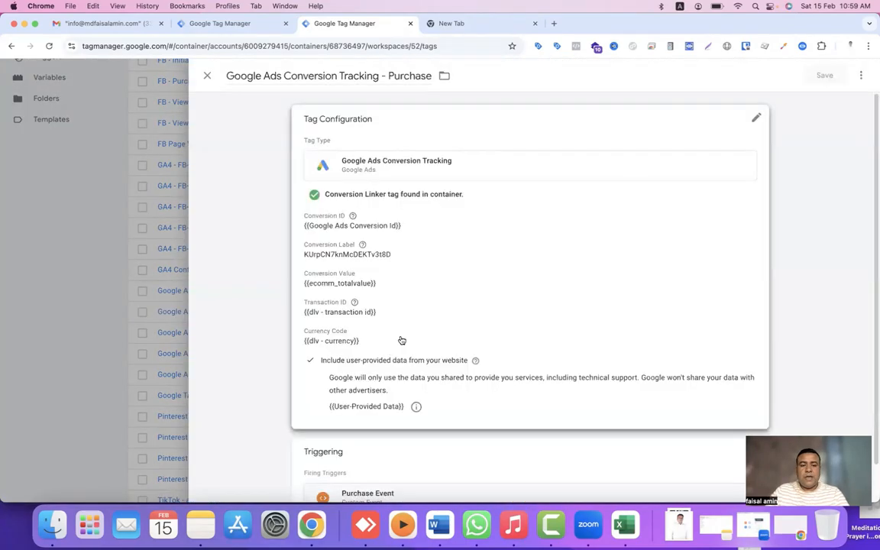
{"action": "left_click", "coordinate": [428, 332]}
{"action": "scroll", "coordinate": [426, 332], "scroll_direction": "down", "scroll_amount": 5}
{"action": "scroll", "coordinate": [426, 332], "scroll_direction": "down", "scroll_amount": 2}
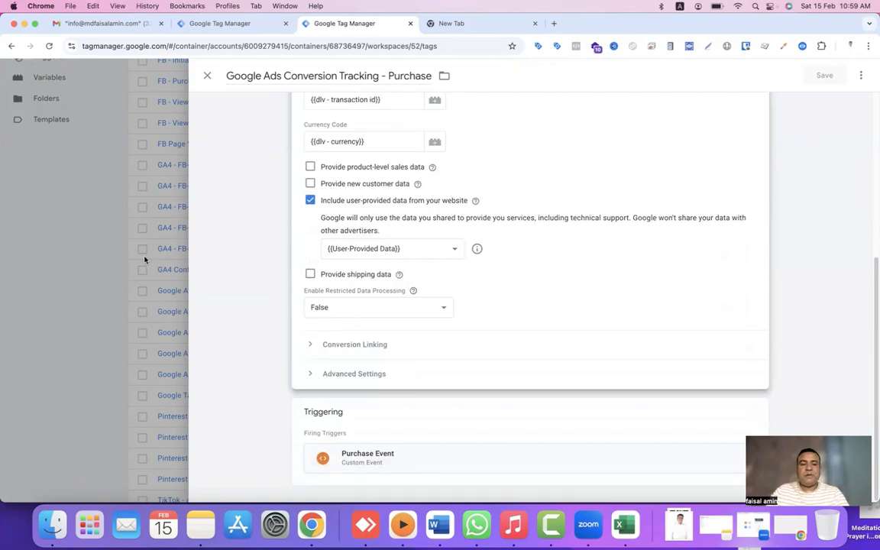
{"action": "left_click", "coordinate": [86, 239]}
{"action": "left_click", "coordinate": [80, 279]}
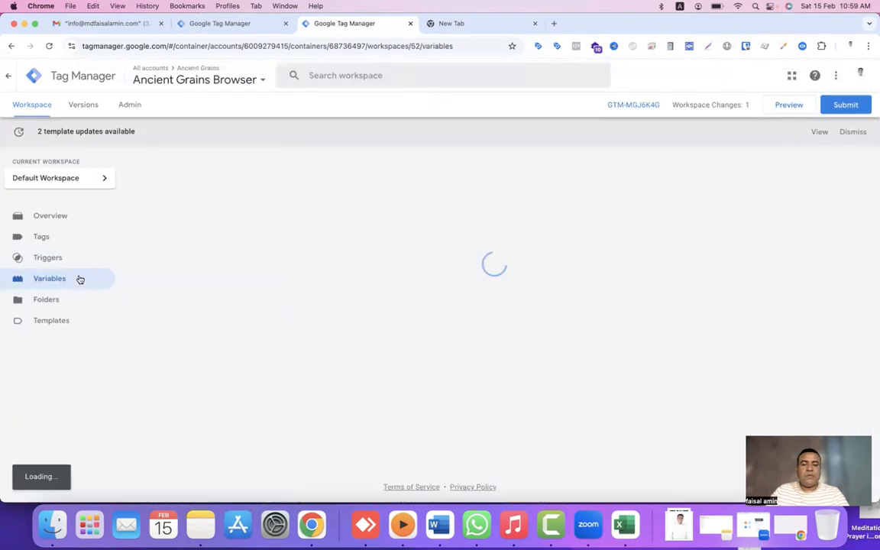
{"action": "scroll", "coordinate": [361, 367], "scroll_direction": "down", "scroll_amount": 5}
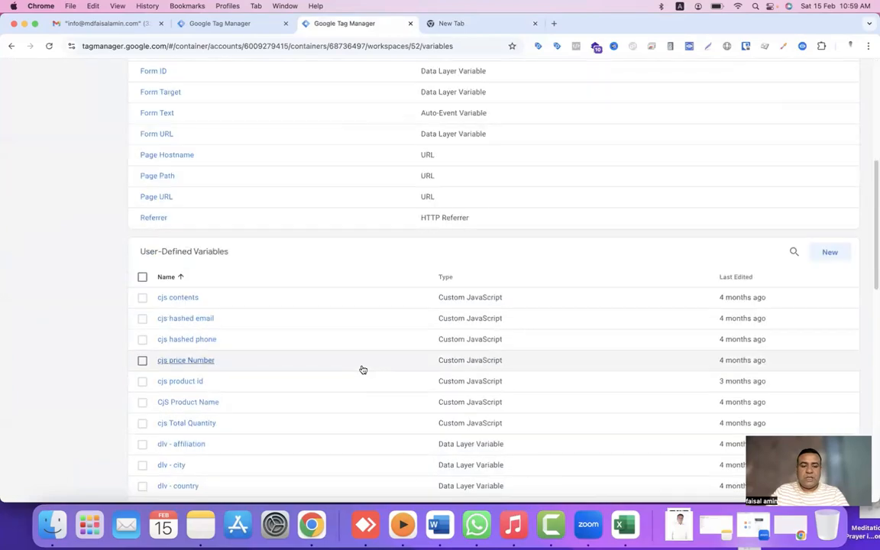
{"action": "scroll", "coordinate": [363, 370], "scroll_direction": "down", "scroll_amount": 10}
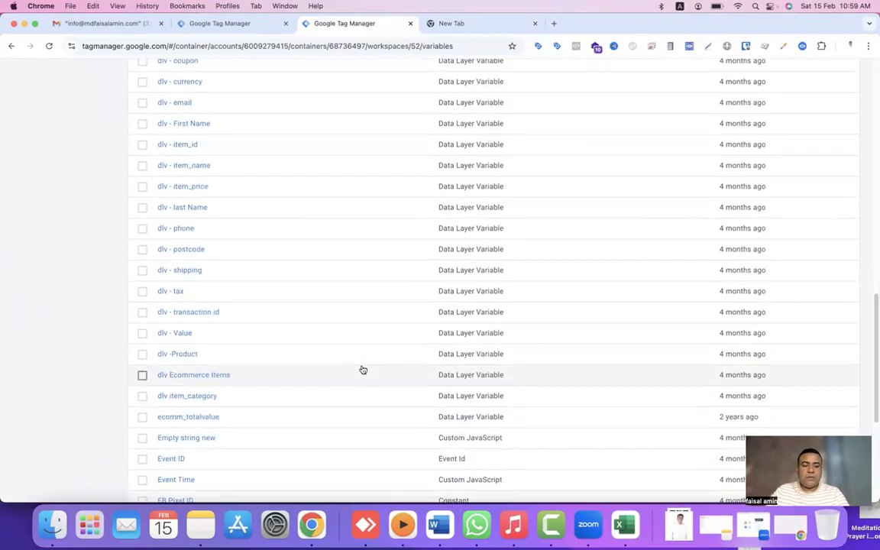
{"action": "scroll", "coordinate": [362, 369], "scroll_direction": "down", "scroll_amount": 5}
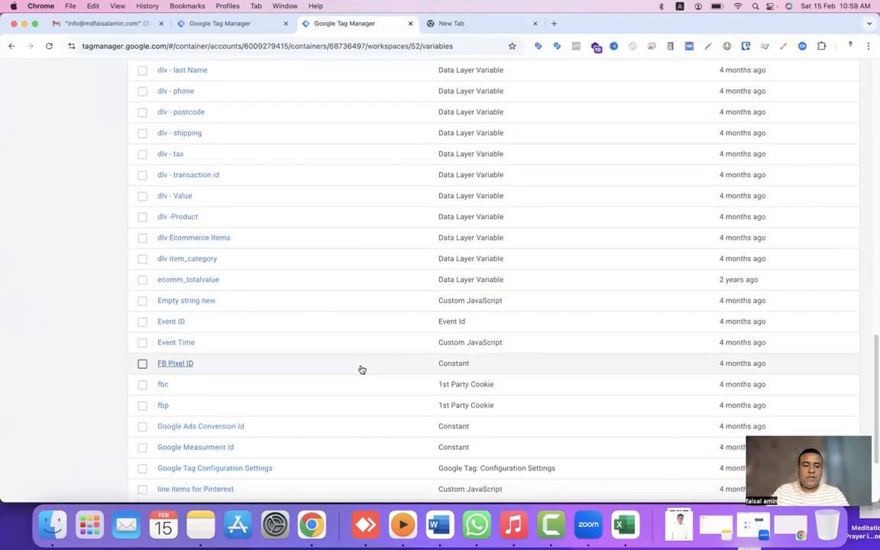
{"action": "left_click", "coordinate": [197, 450]}
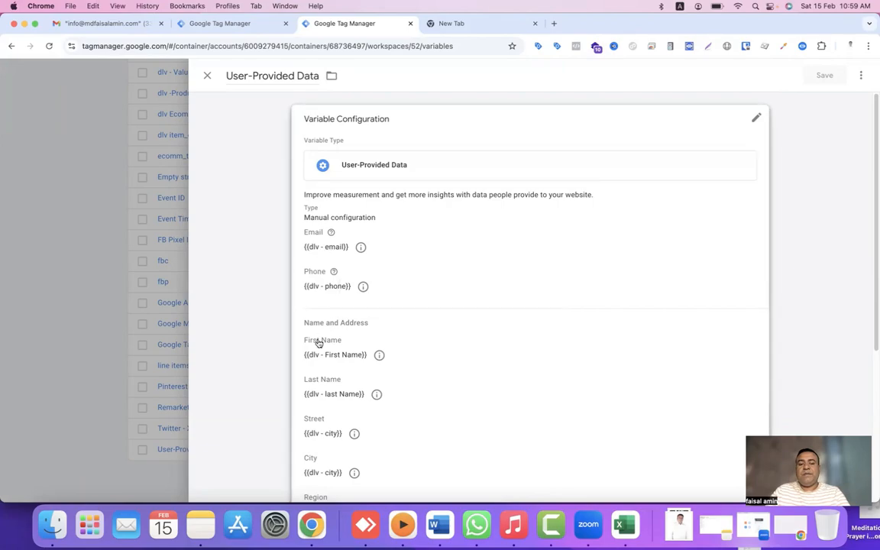
{"action": "scroll", "coordinate": [329, 391], "scroll_direction": "down", "scroll_amount": 1}
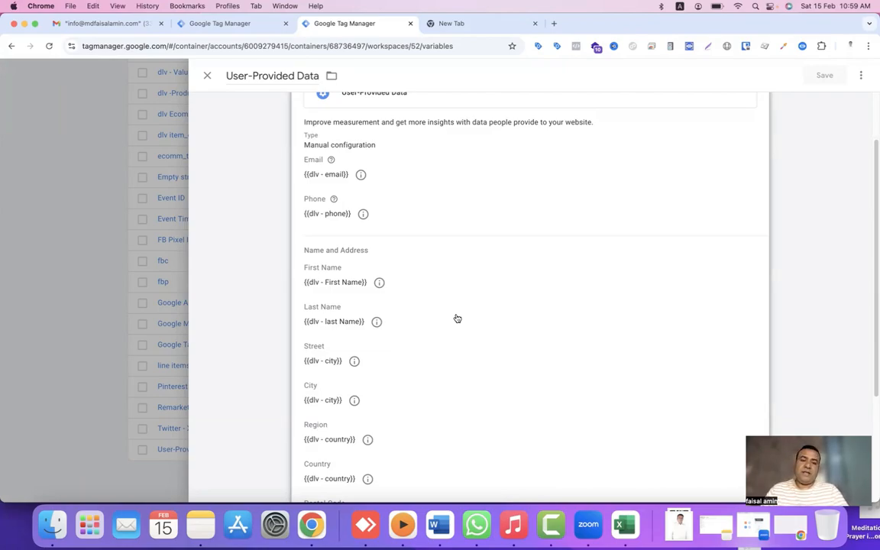
{"action": "left_click", "coordinate": [112, 191]}
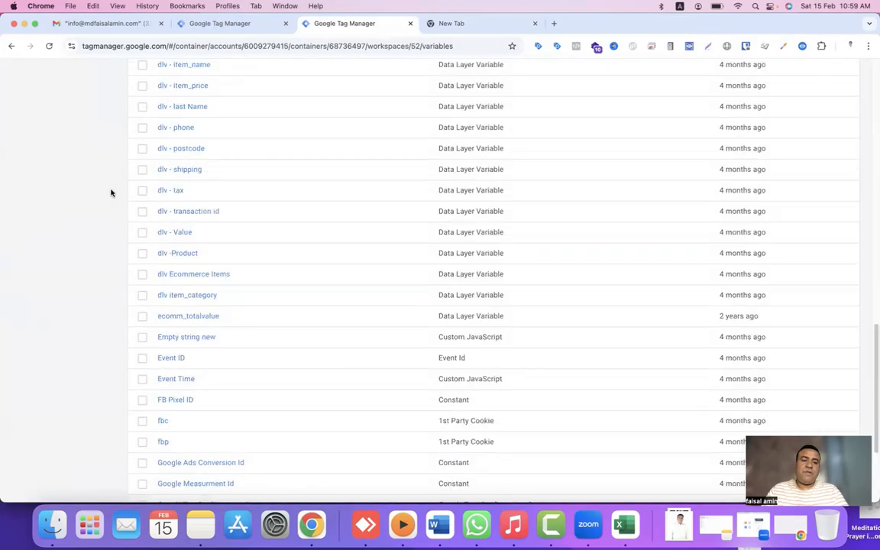
{"action": "scroll", "coordinate": [111, 192], "scroll_direction": "up", "scroll_amount": 15}
Check the GA4 - FB- SS - purchase tag's user_data values (email, phone, names, country, city), then return to Tag Assistant.
{"action": "left_click", "coordinate": [72, 238]}
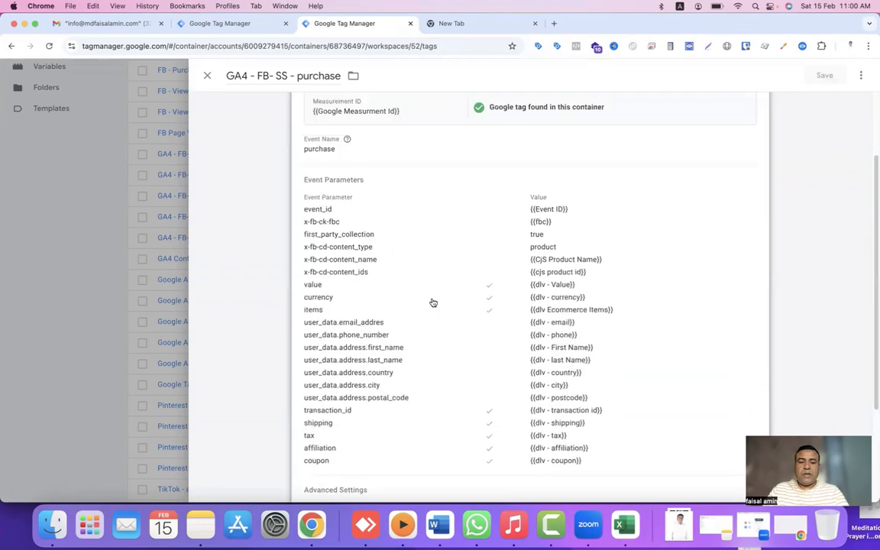
{"action": "left_click", "coordinate": [294, 315]}
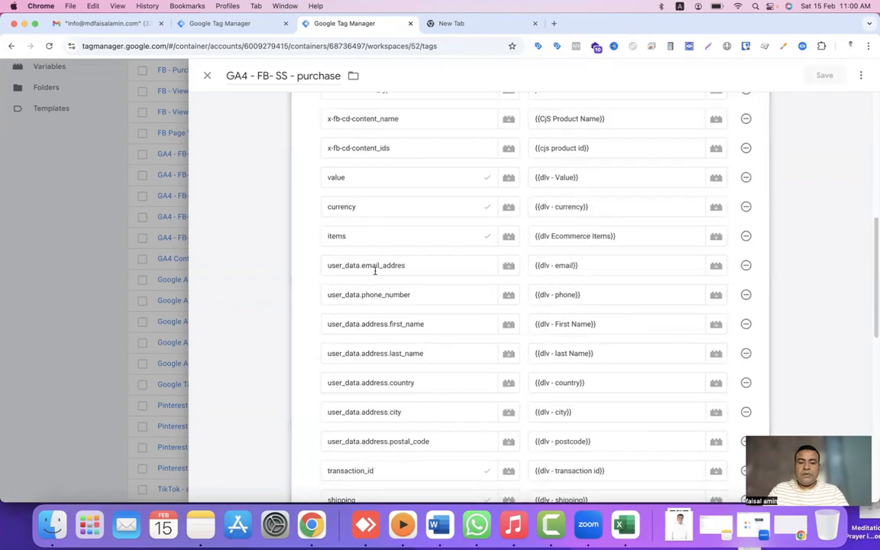
{"action": "left_click", "coordinate": [596, 265]}
{"action": "left_click", "coordinate": [591, 295]}
{"action": "left_click", "coordinate": [601, 324]}
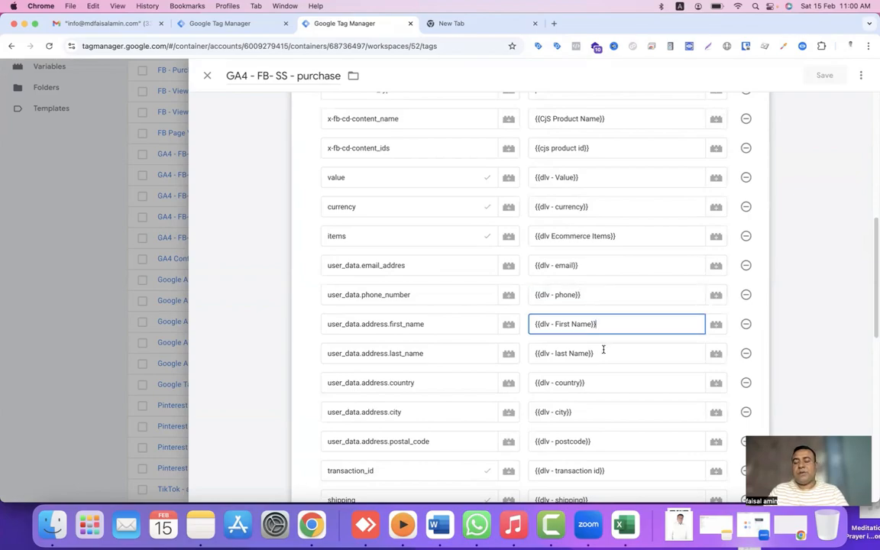
{"action": "left_click", "coordinate": [603, 351]}
{"action": "left_click", "coordinate": [602, 380]}
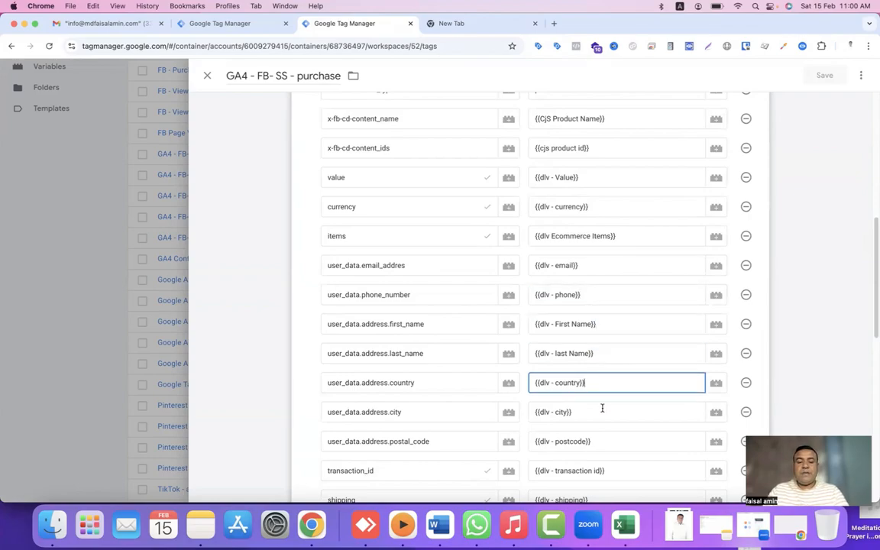
{"action": "left_click", "coordinate": [602, 409]}
{"action": "left_click", "coordinate": [609, 350]}
{"action": "left_click", "coordinate": [601, 317]}
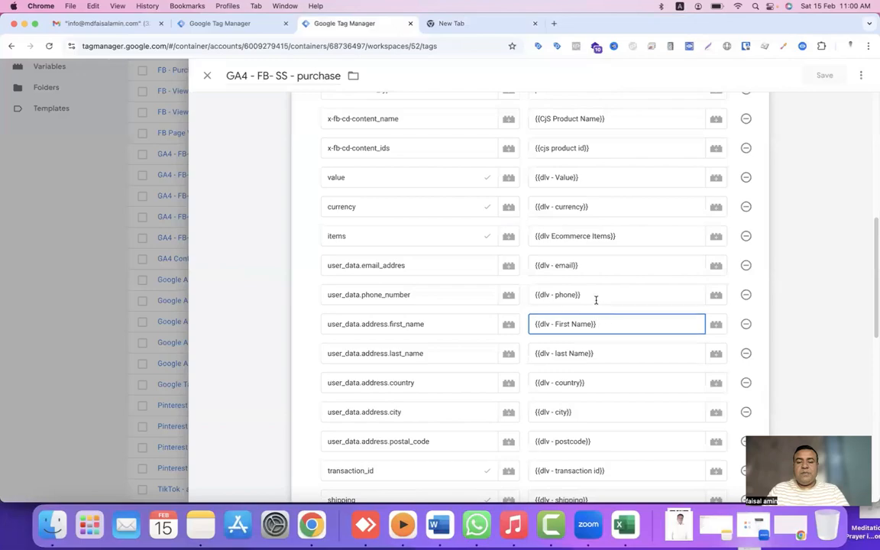
{"action": "left_click", "coordinate": [595, 298]}
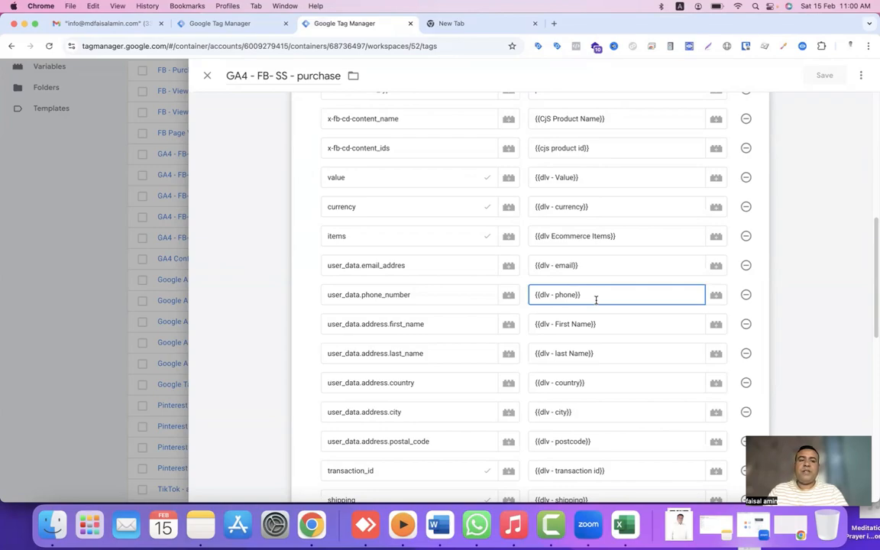
{"action": "left_click", "coordinate": [231, 6]}
{"action": "left_click", "coordinate": [233, 22]}
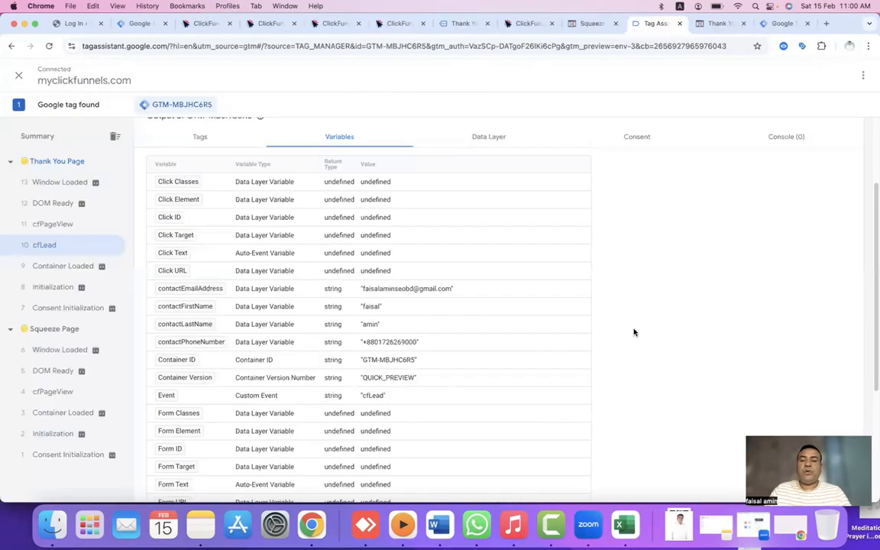
Expand the cfLead event's full dataLayer push and copy the 'cfLead' event name.
{"action": "scroll", "coordinate": [452, 317], "scroll_direction": "up", "scroll_amount": 3}
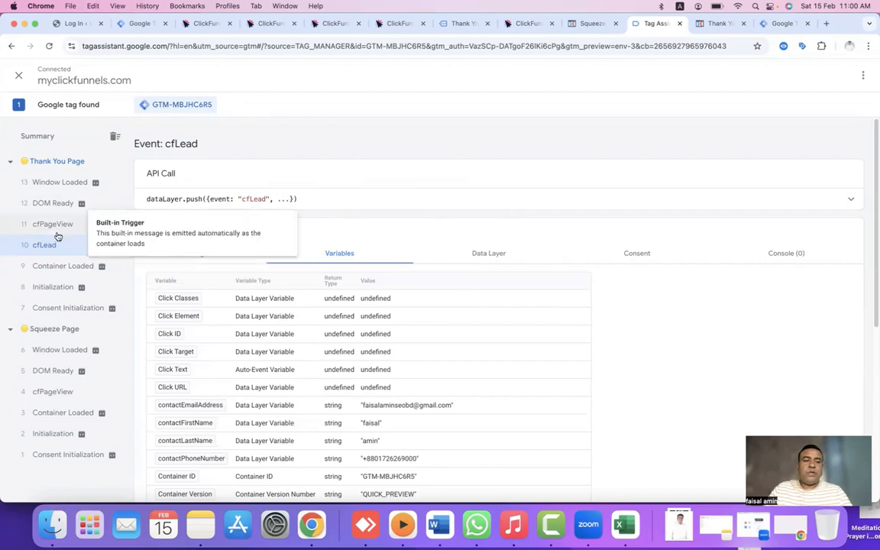
{"action": "left_click", "coordinate": [763, 200]}
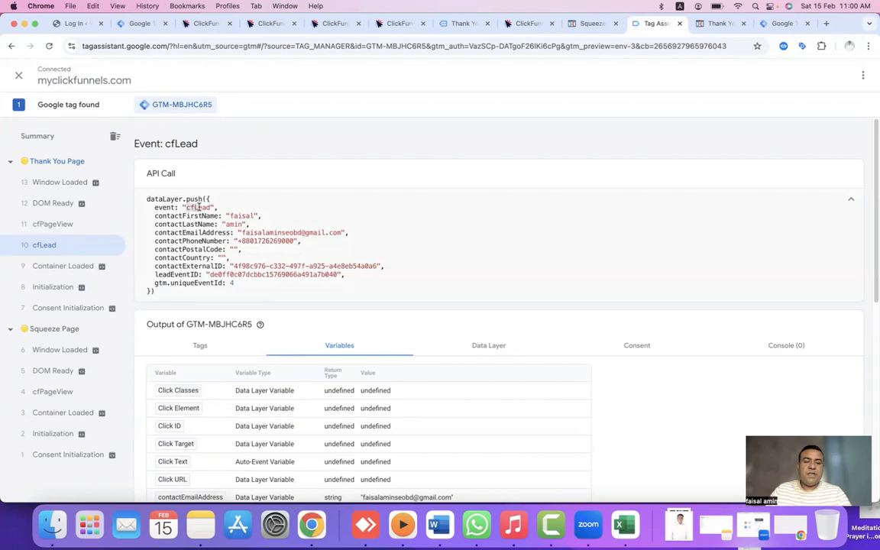
{"action": "mouse_move", "coordinate": [201, 207]}
{"action": "left_mouse_down"}
{"action": "mouse_move", "coordinate": [182, 210]}
{"action": "mouse_move", "coordinate": [207, 207]}
{"action": "left_mouse_up"}
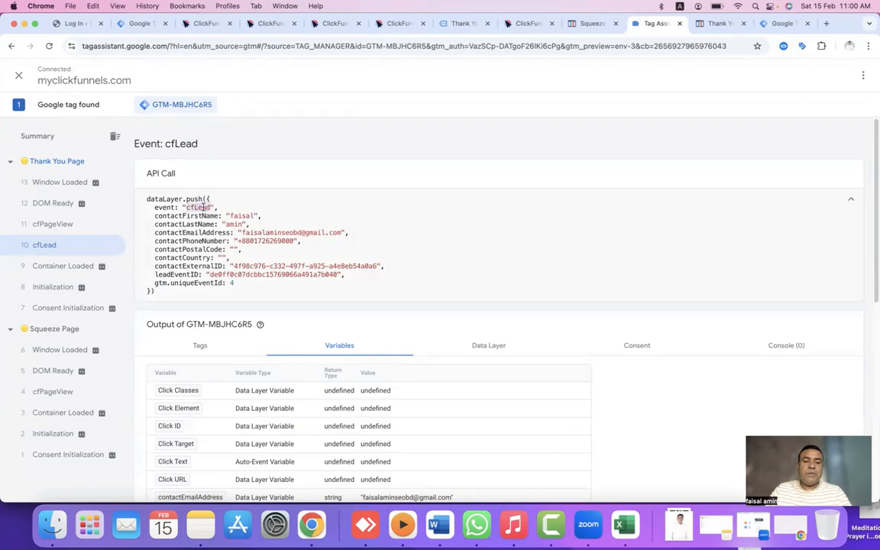
{"action": "right_click", "coordinate": [203, 207]}
{"action": "left_click", "coordinate": [218, 230]}
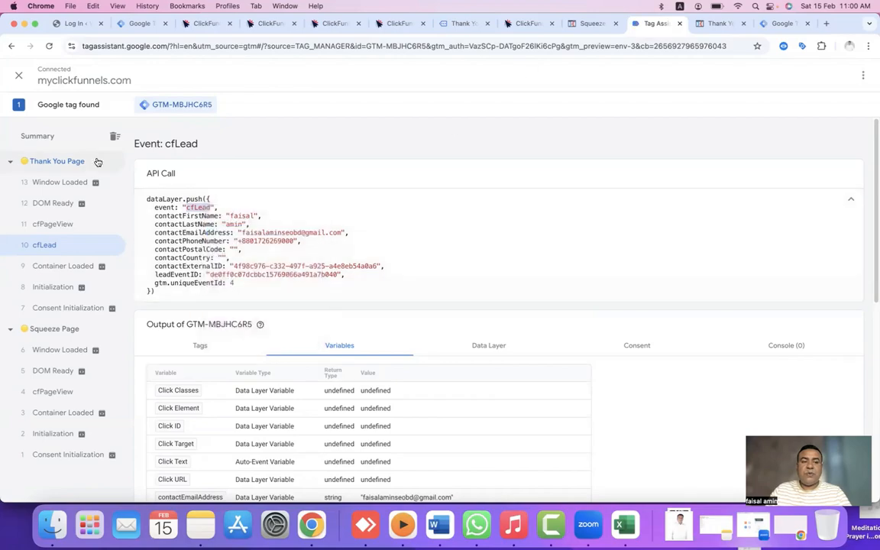
In the Click Funnel Browser container, create a Custom Event trigger with event name cfLead.
{"action": "left_click", "coordinate": [783, 23]}
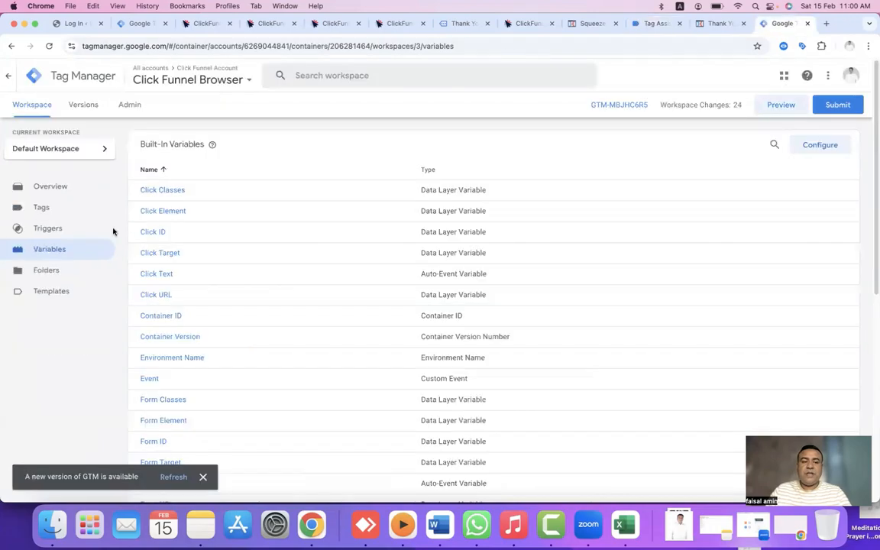
{"action": "left_click", "coordinate": [94, 229]}
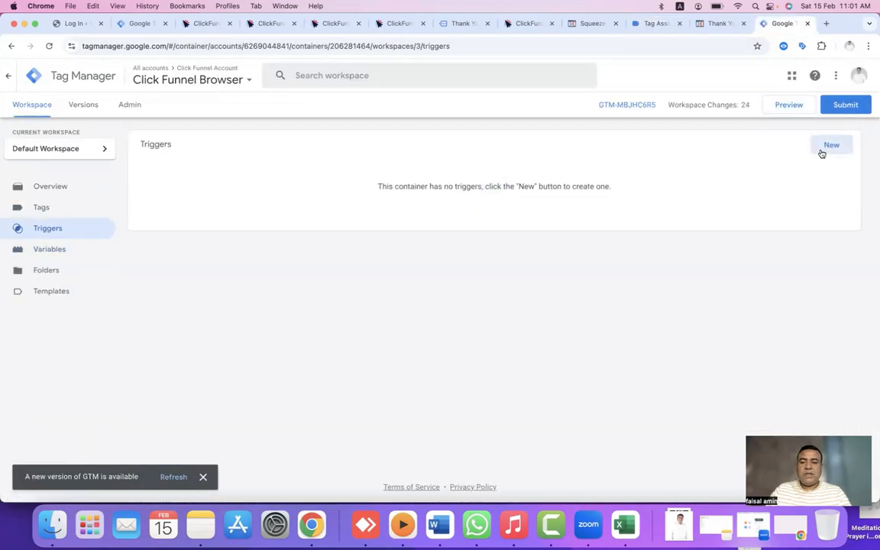
{"action": "left_click", "coordinate": [823, 147]}
{"action": "left_click", "coordinate": [531, 185]}
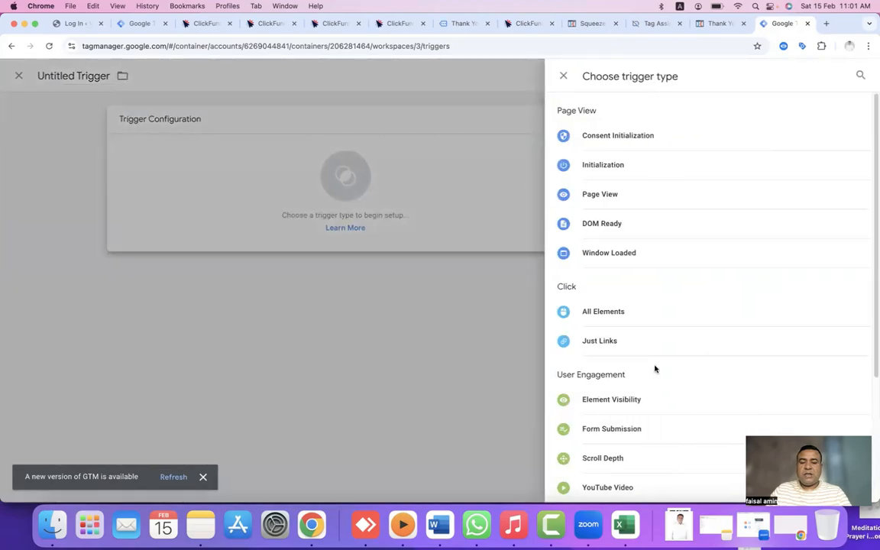
{"action": "scroll", "coordinate": [642, 335], "scroll_direction": "down", "scroll_amount": 3}
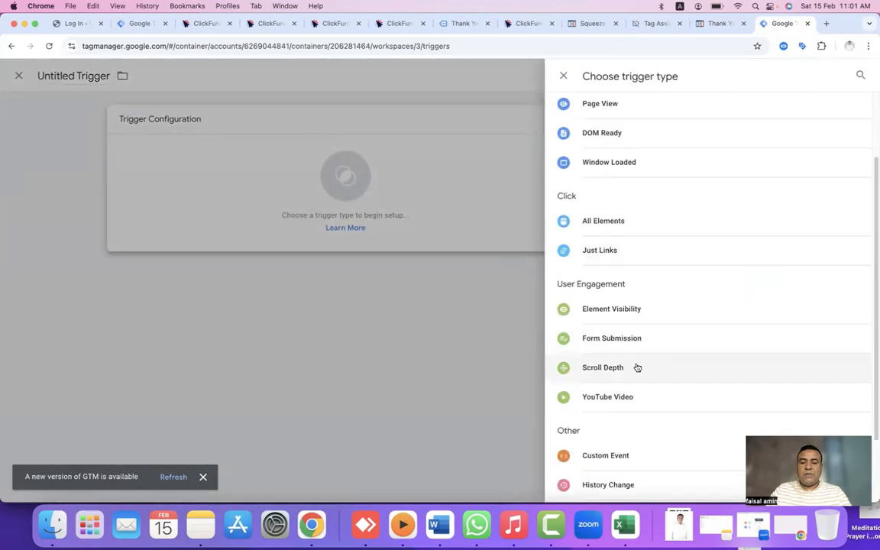
{"action": "left_click", "coordinate": [605, 456]}
{"action": "left_click", "coordinate": [326, 226]}
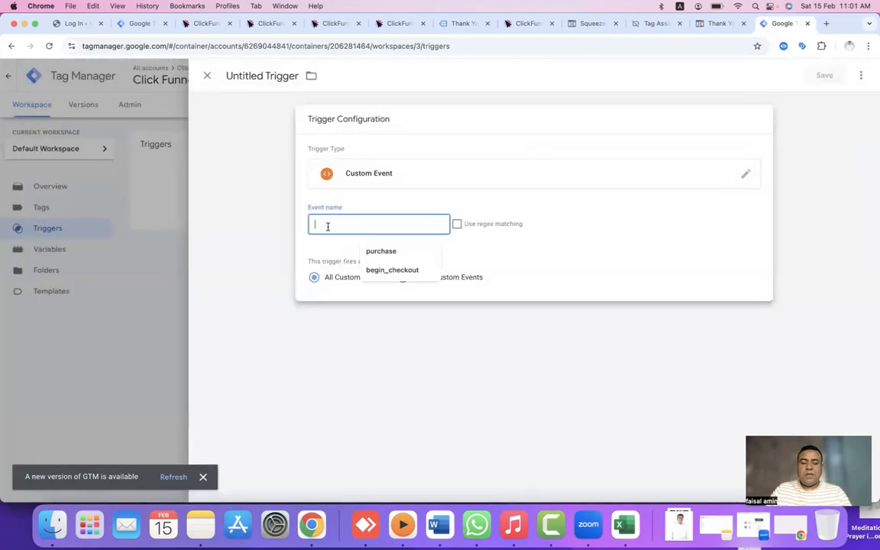
{"action": "type", "text": "cfLead"}
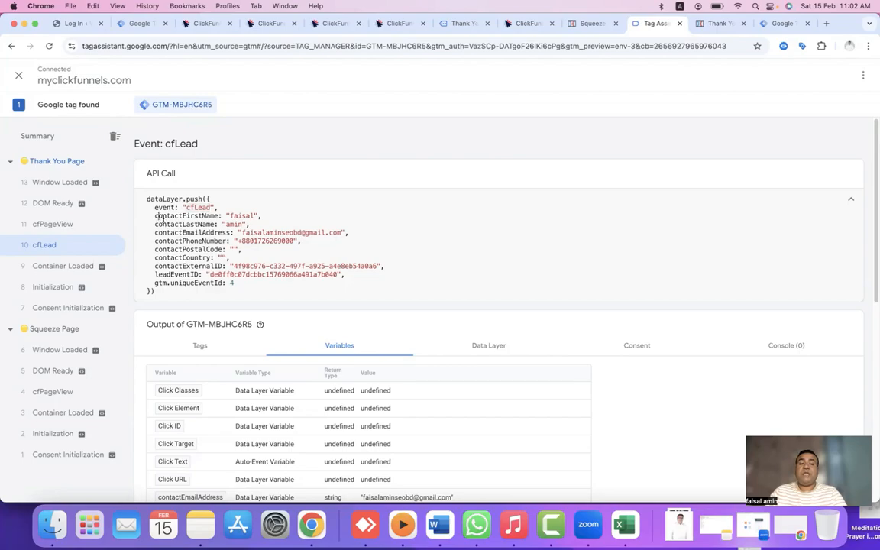
{"action": "left_click_drag", "start_coordinate": [156, 216], "coordinate": [222, 274]}
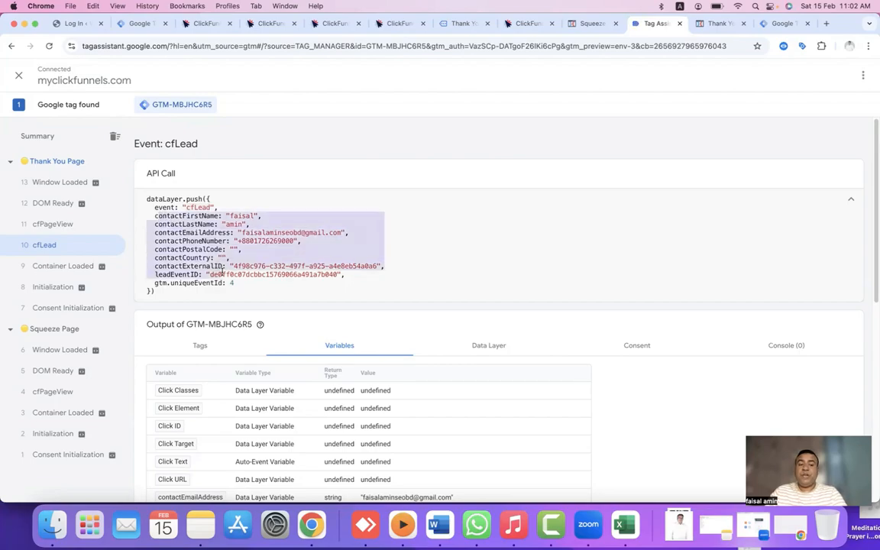